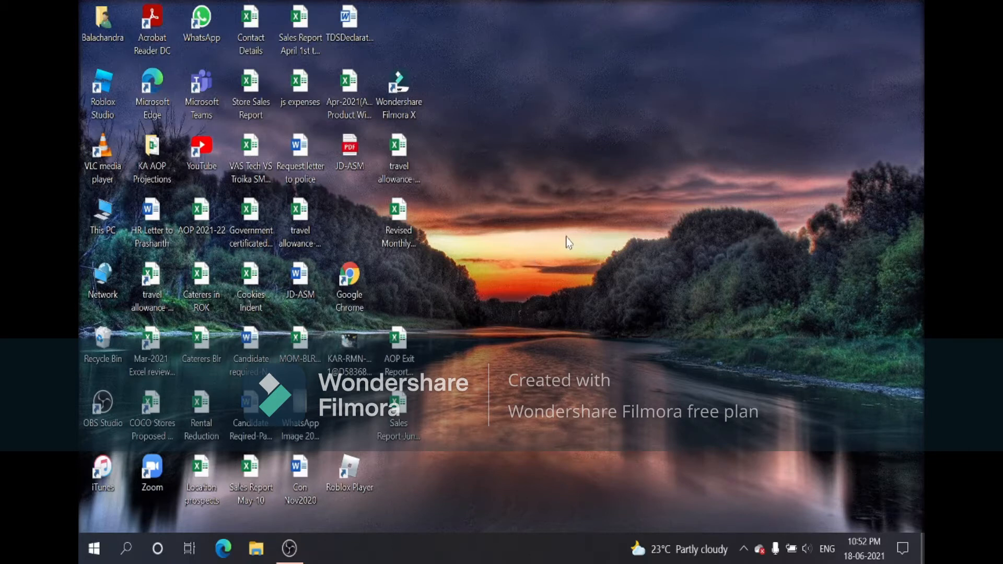
Step: Refresh the desktop, then open Google Chrome and search the web for bluestacks.com
{"action": "right_click", "coordinate": [578, 212]}
{"action": "left_click", "coordinate": [614, 258]}
{"action": "double_click", "coordinate": [337, 288]}
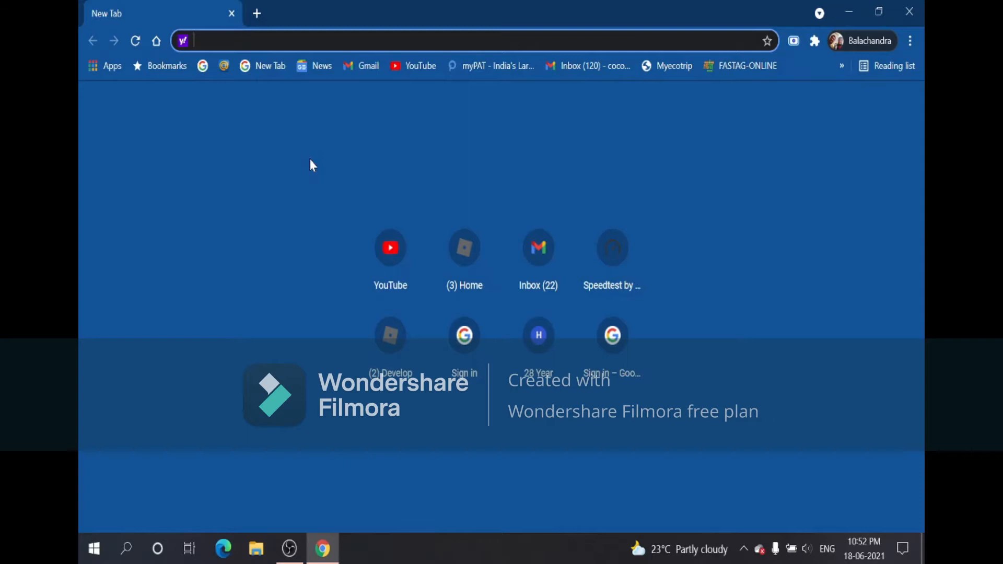
{"action": "type", "text": "blue"}
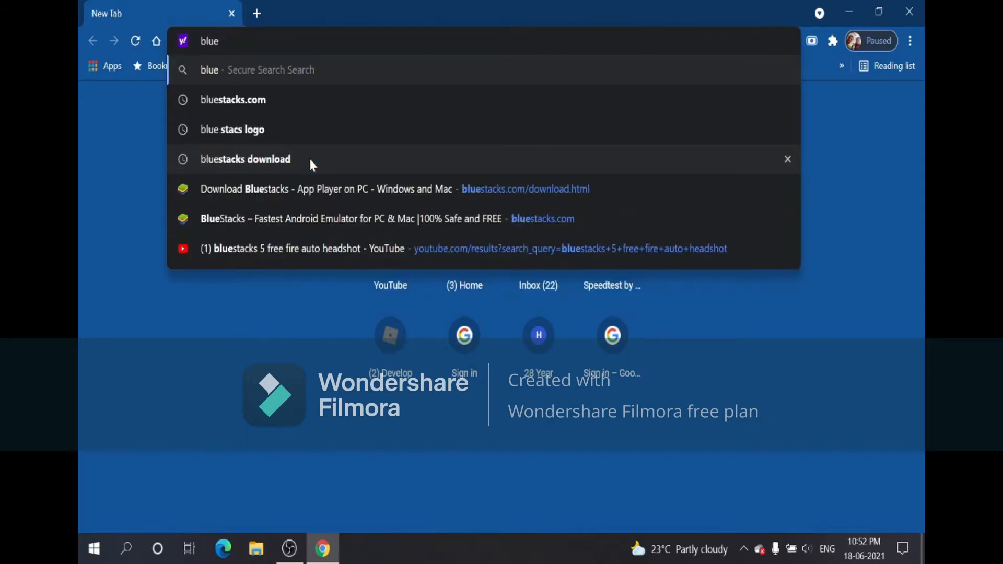
{"action": "left_click", "coordinate": [274, 105]}
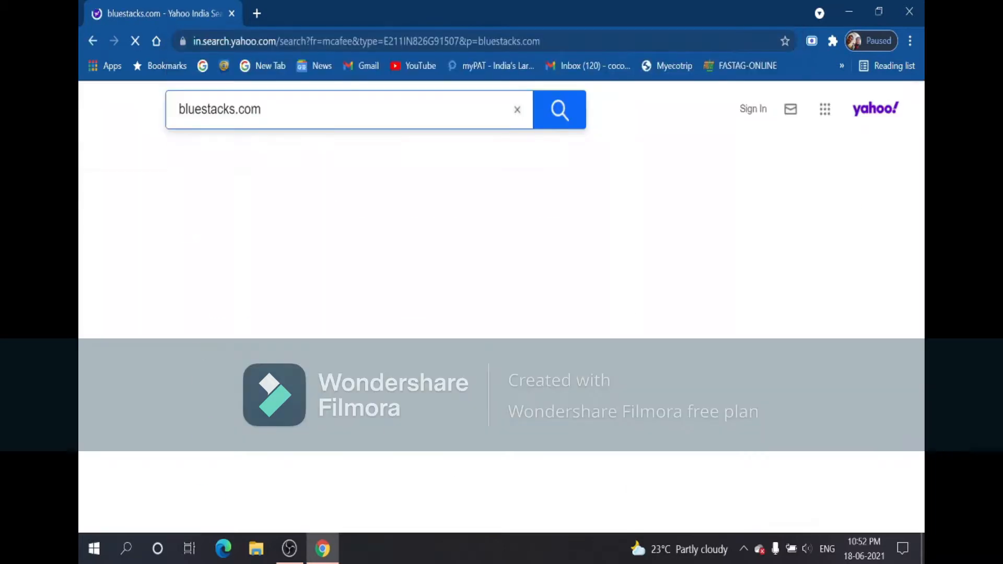
{"action": "key", "text": "shift+Left"}
{"action": "key", "text": "shift+Left"}
{"action": "key", "text": "shift+Left"}
{"action": "key", "text": "shift+Left"}
{"action": "key", "text": "shift+Left"}
{"action": "key", "text": "shift+Left"}
{"action": "key", "text": "shift+Left"}
{"action": "key", "text": "shift+Left"}
{"action": "key", "text": "shift+Left"}
{"action": "key", "text": "shift+Left"}
{"action": "key", "text": "shift+Left"}
{"action": "key", "text": "shift+Left"}
{"action": "key", "text": "shift+Left"}
{"action": "key", "text": "shift+Left"}
{"action": "key", "text": "shift+Right"}
{"action": "key", "text": "shift+Right"}
{"action": "key", "text": "shift+Right"}
{"action": "key", "text": "shift+Right"}
{"action": "key", "text": "shift+Right"}
{"action": "left_click_drag", "start_coordinate": [208, 109], "coordinate": [177, 110]}
{"action": "left_click", "coordinate": [100, 202]}
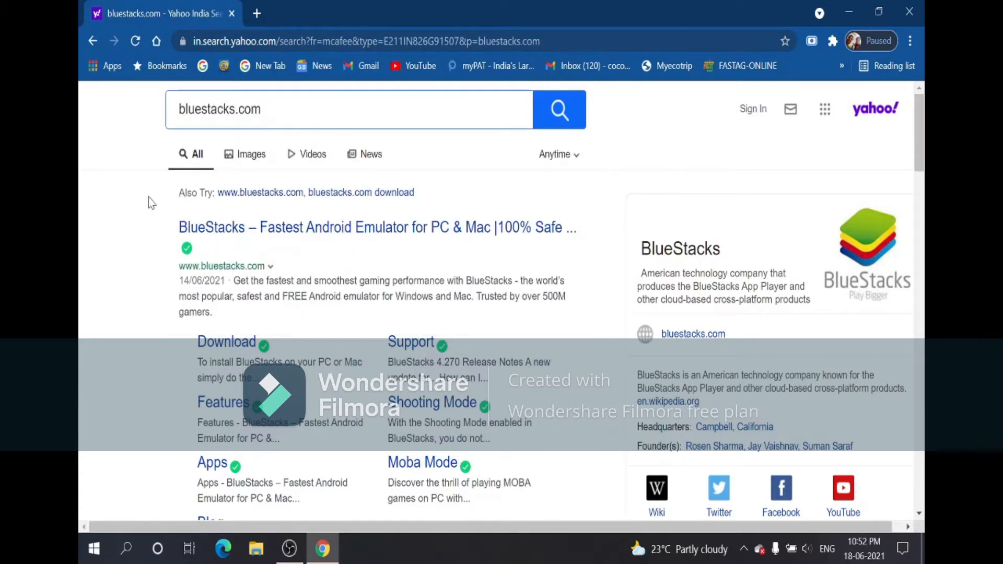
Step: Download the BlueStacks 5 installer from the official bluestacks.com site and run the downloaded file
{"action": "left_click", "coordinate": [242, 235]}
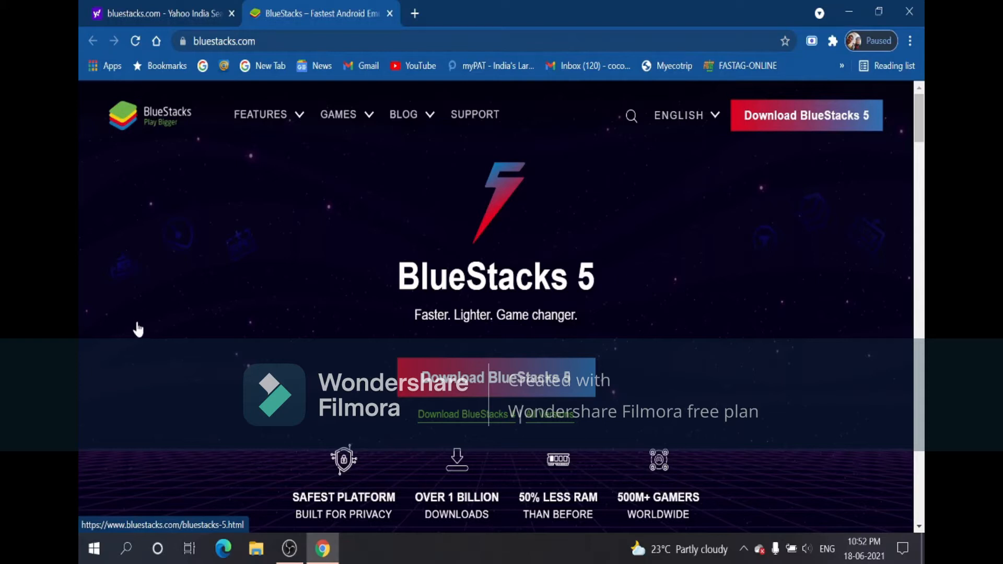
{"action": "left_click", "coordinate": [454, 387]}
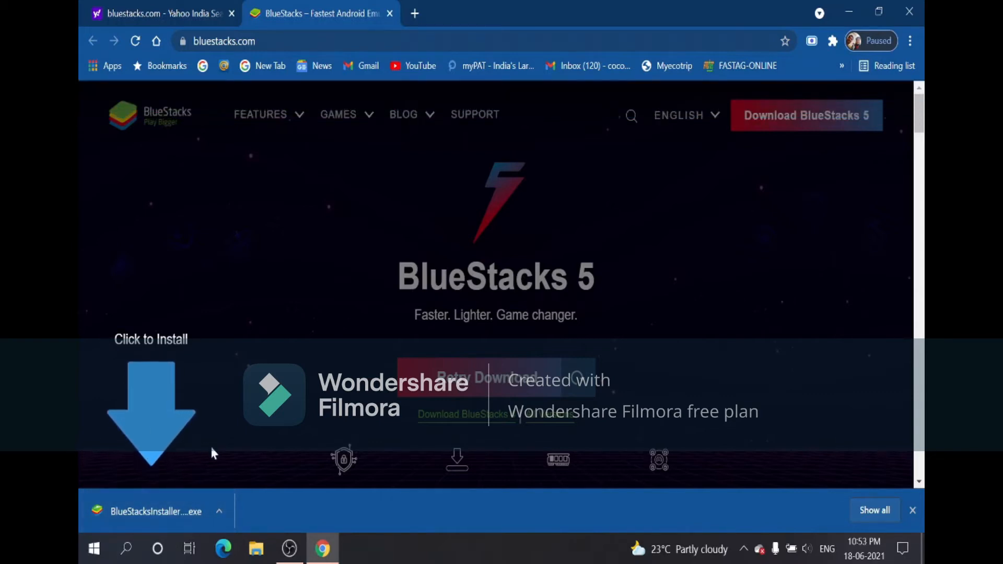
{"action": "left_click", "coordinate": [220, 513]}
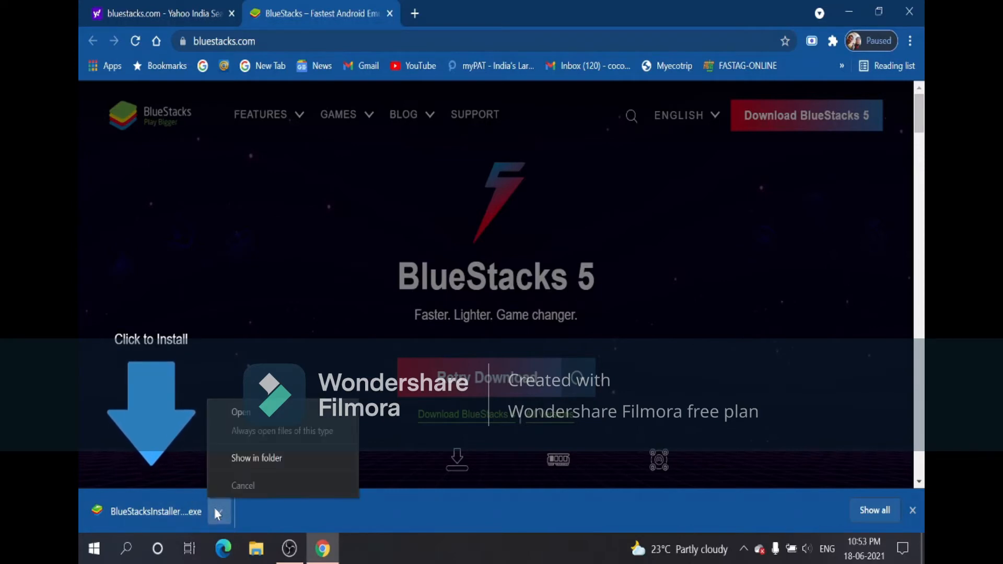
{"action": "left_click", "coordinate": [173, 465]}
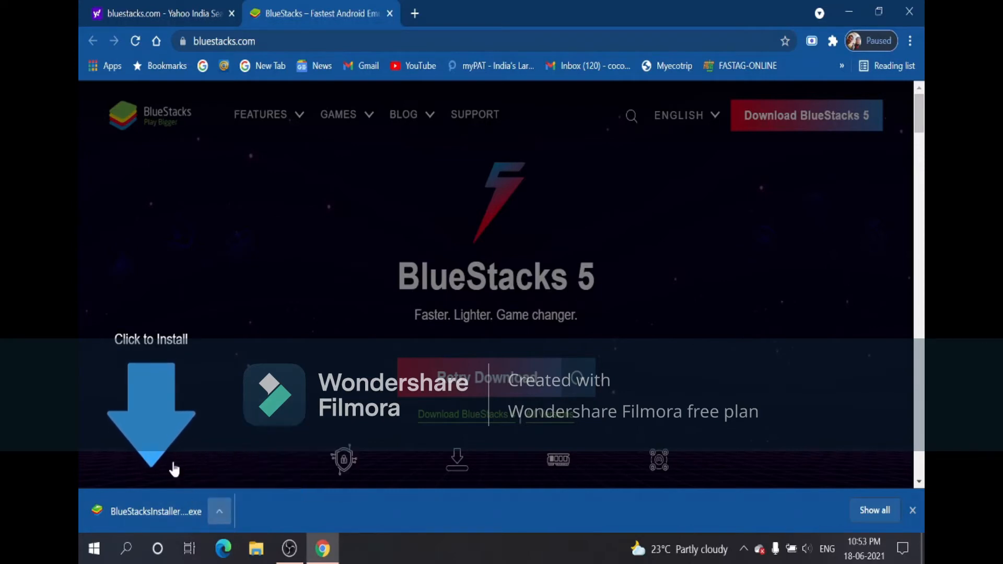
{"action": "left_click", "coordinate": [219, 512]}
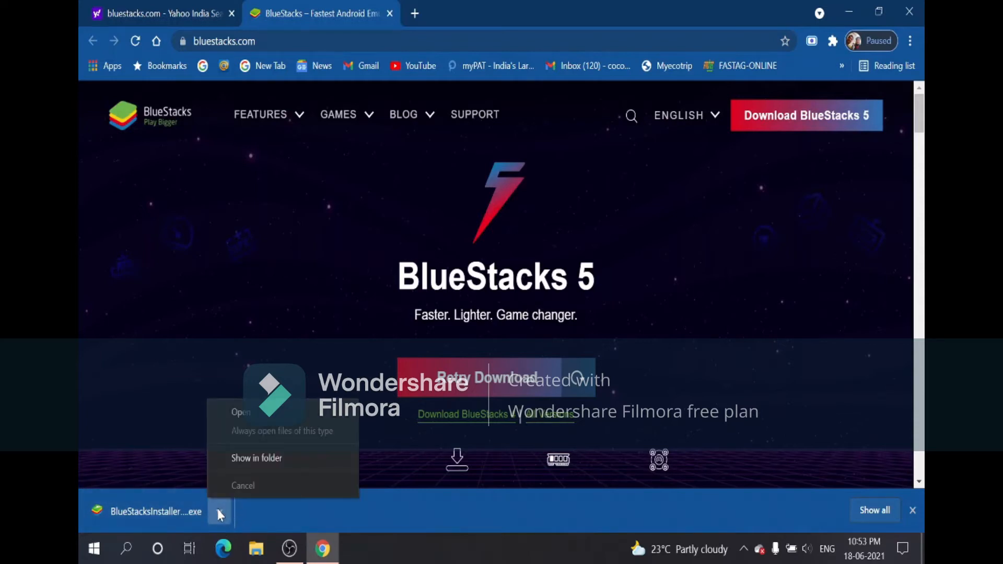
{"action": "left_click", "coordinate": [224, 411]}
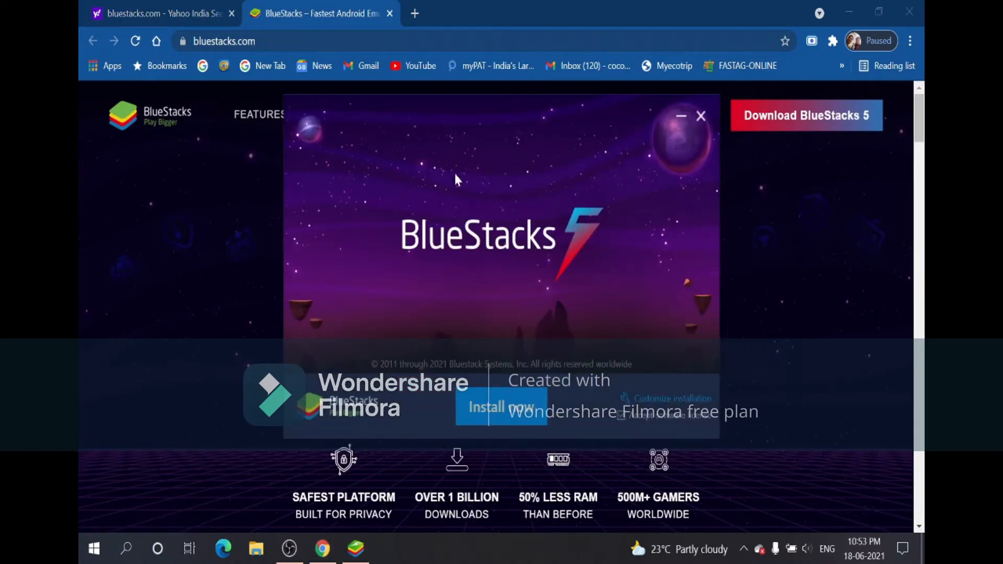
Step: Close the browser, review the installer's customization options and start the BlueStacks 5 installation with the default settings
{"action": "left_click", "coordinate": [909, 12]}
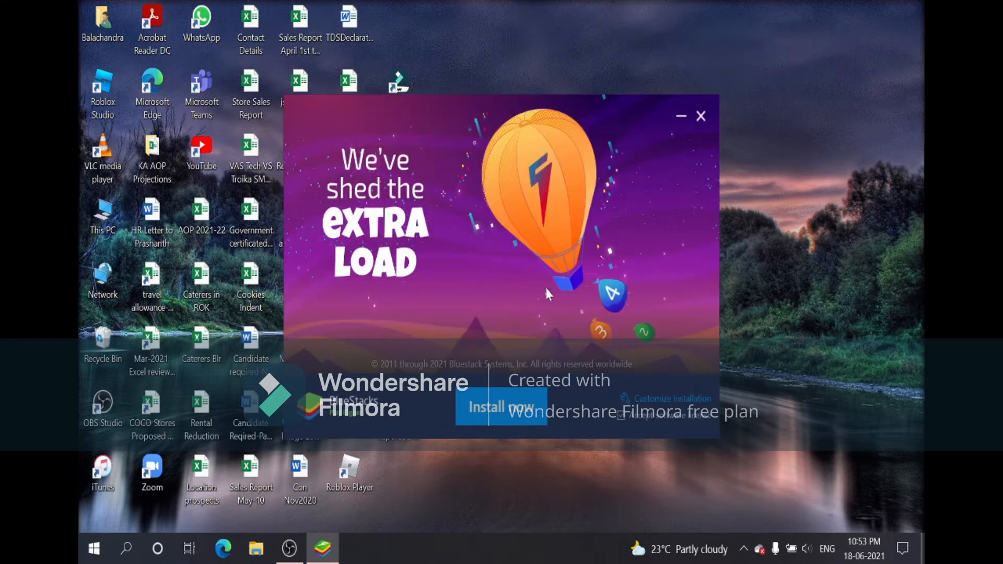
{"action": "left_click", "coordinate": [651, 397]}
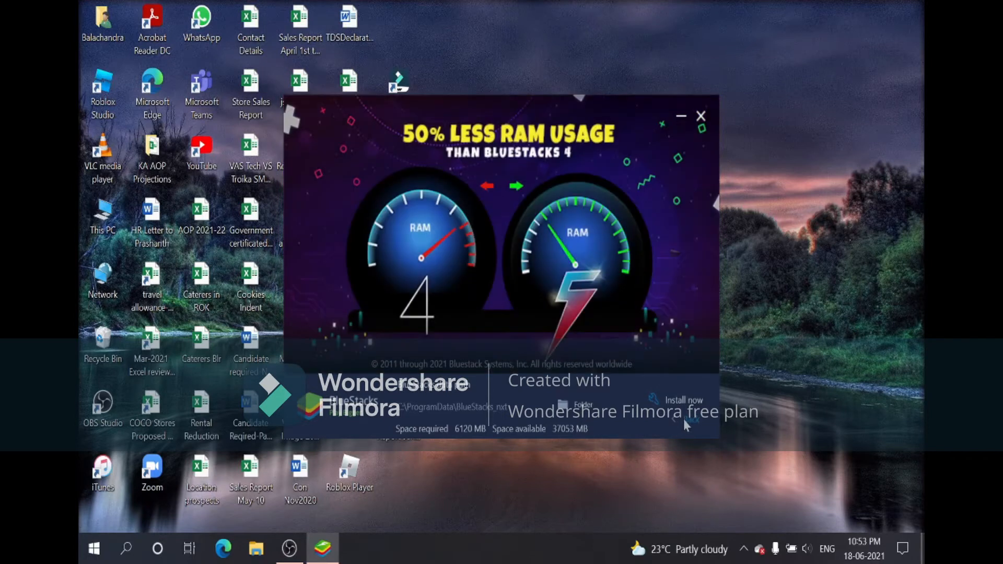
{"action": "left_click", "coordinate": [683, 419]}
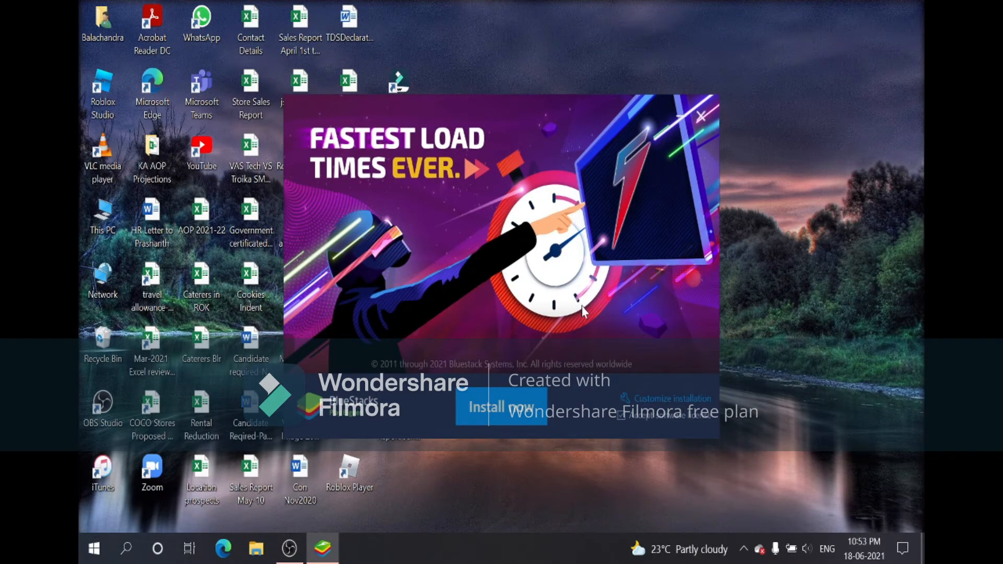
{"action": "left_click", "coordinate": [505, 420]}
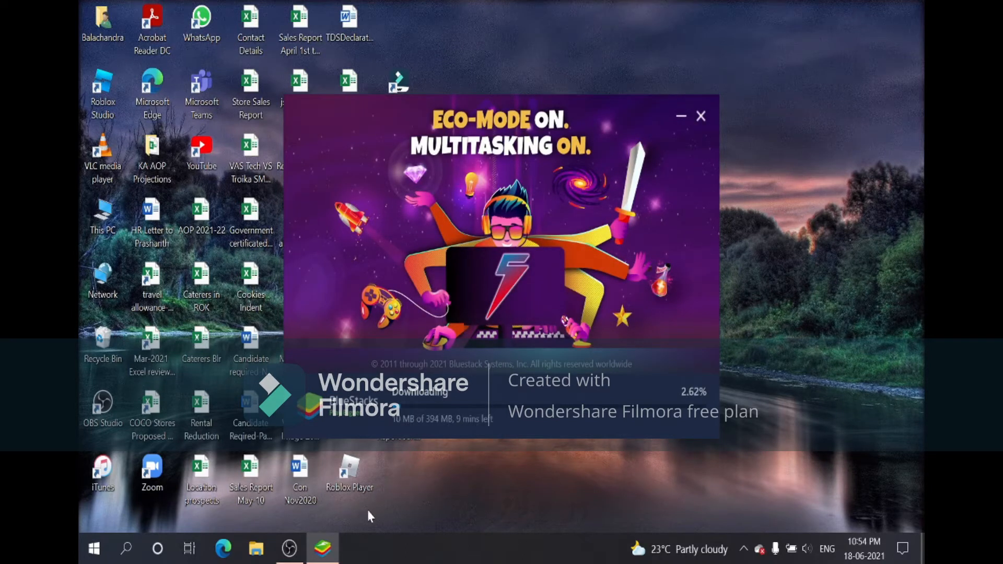
Step: Minimize the OBS and Chrome windows without exiting OBS, and reposition the BlueStacks installer window on the desktop
{"action": "left_click", "coordinate": [288, 548]}
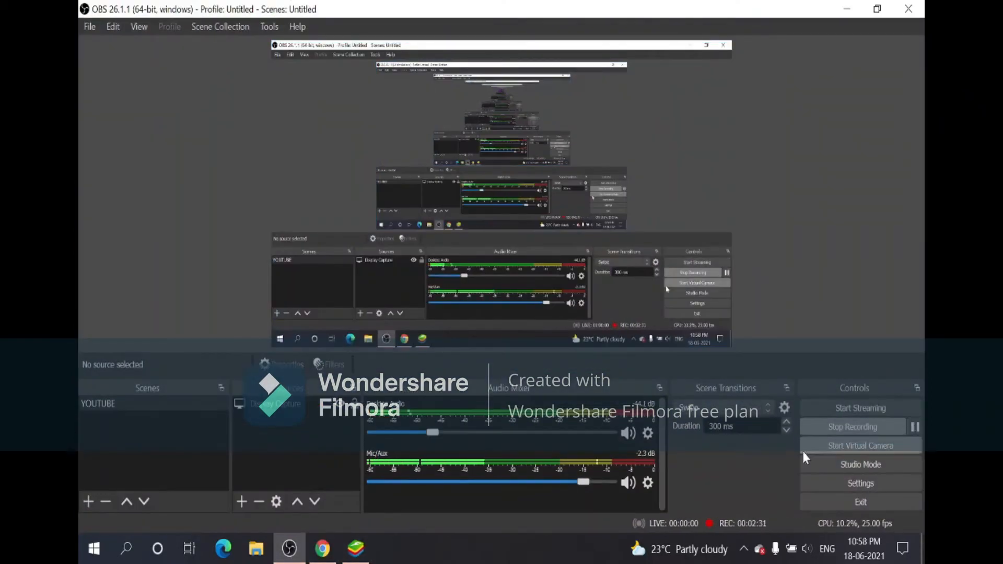
{"action": "left_click", "coordinate": [356, 548]}
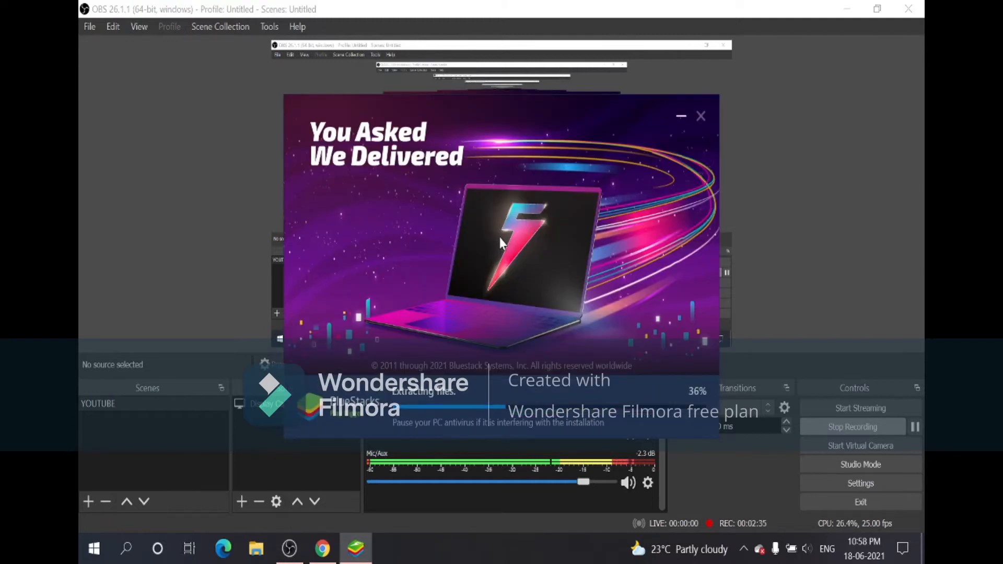
{"action": "left_click", "coordinate": [908, 8]}
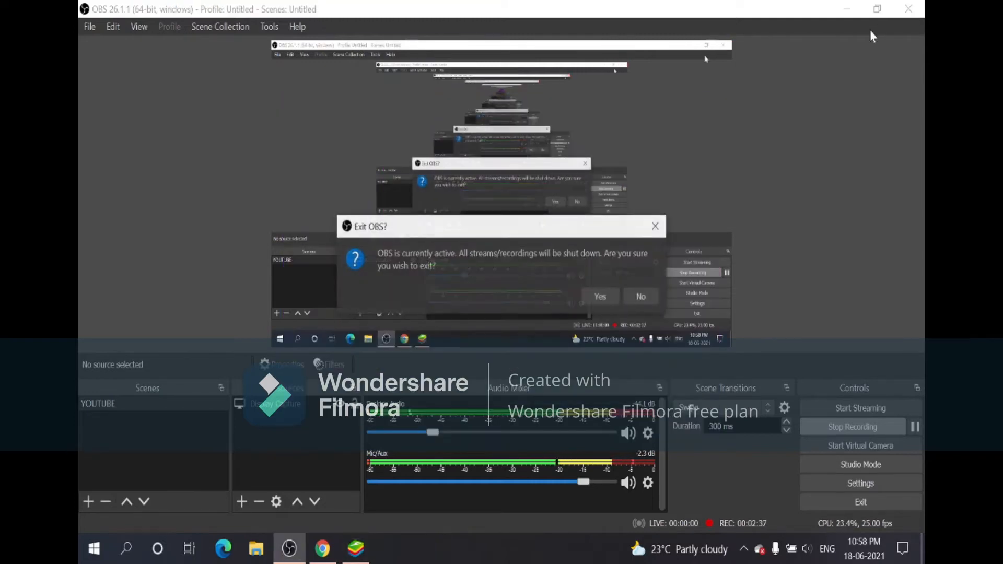
{"action": "left_click", "coordinate": [646, 293]}
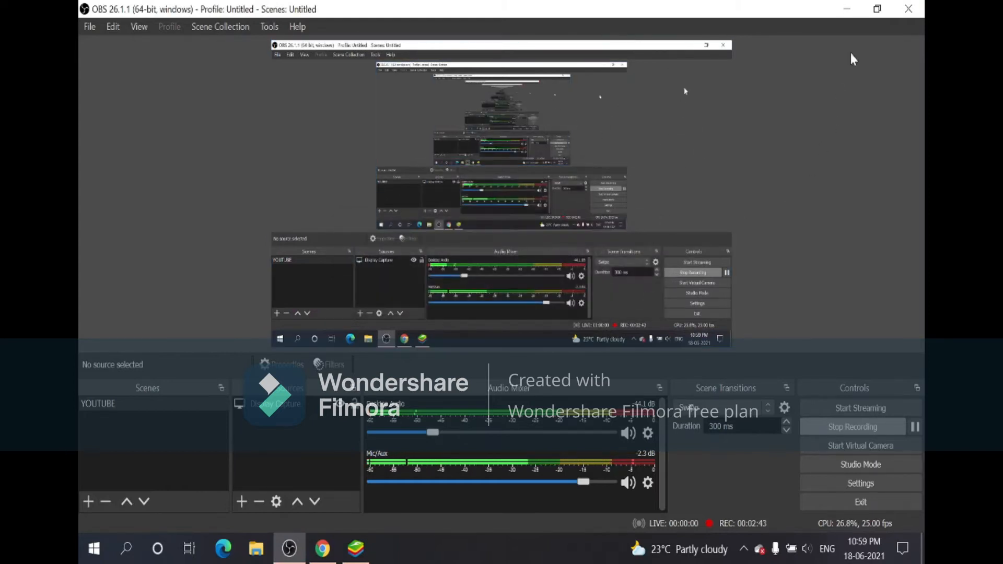
{"action": "left_click", "coordinate": [848, 12]}
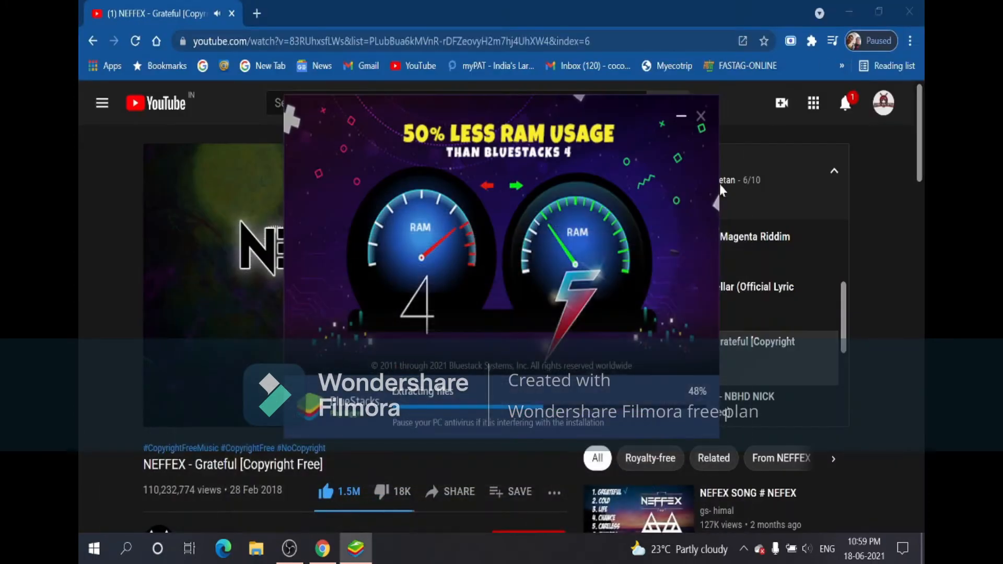
{"action": "left_click", "coordinate": [848, 12]}
{"action": "left_click_drag", "start_coordinate": [494, 156], "coordinate": [505, 158]}
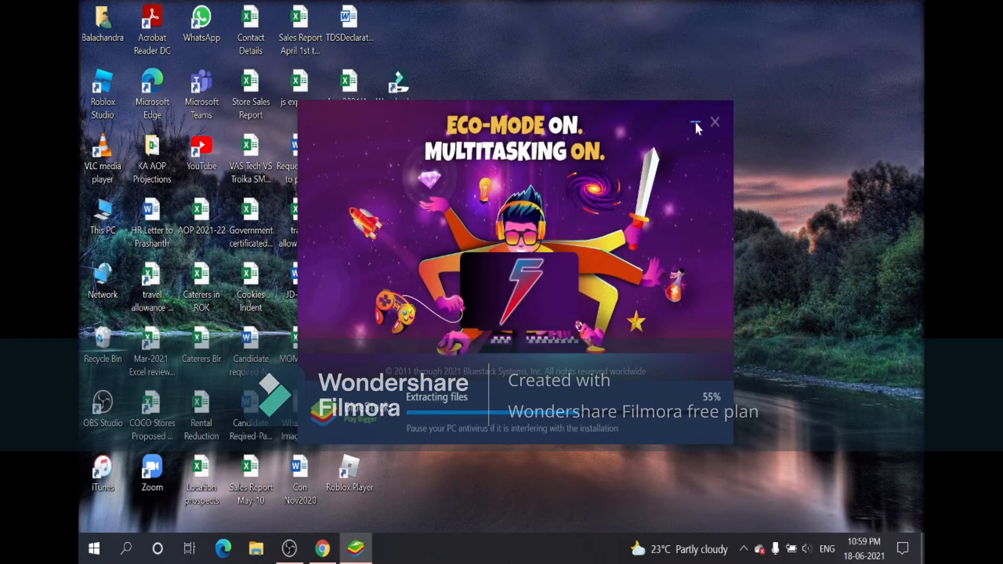
{"action": "left_click_drag", "start_coordinate": [556, 183], "coordinate": [593, 144]}
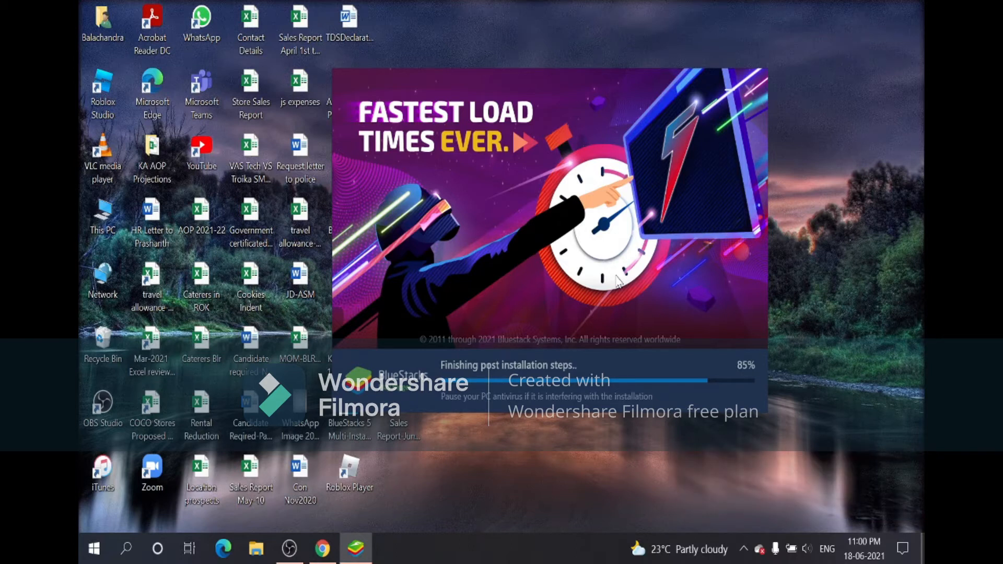
Step: Switch from OBS to the newly installed BlueStacks window and move it slightly higher on the desktop
{"action": "left_click", "coordinate": [289, 548]}
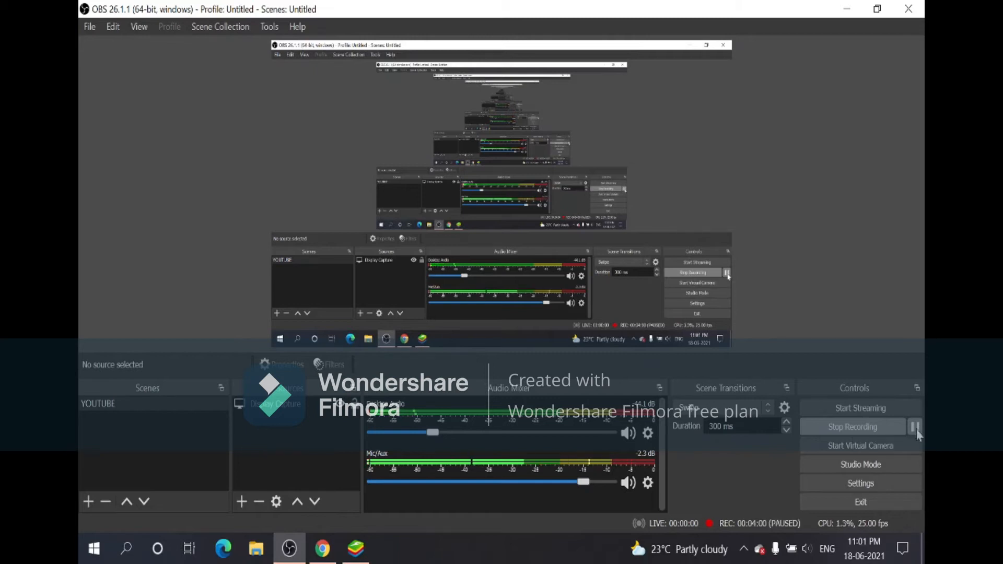
{"action": "left_click", "coordinate": [356, 548]}
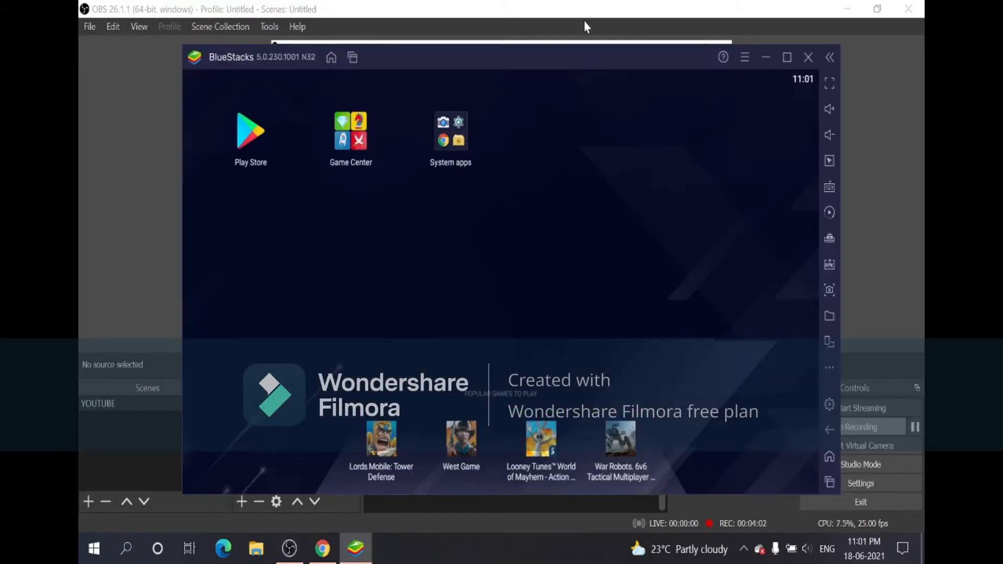
{"action": "mouse_move", "coordinate": [582, 54]}
{"action": "left_mouse_down"}
{"action": "mouse_move", "coordinate": [567, 45]}
{"action": "mouse_move", "coordinate": [576, 50]}
{"action": "left_mouse_up"}
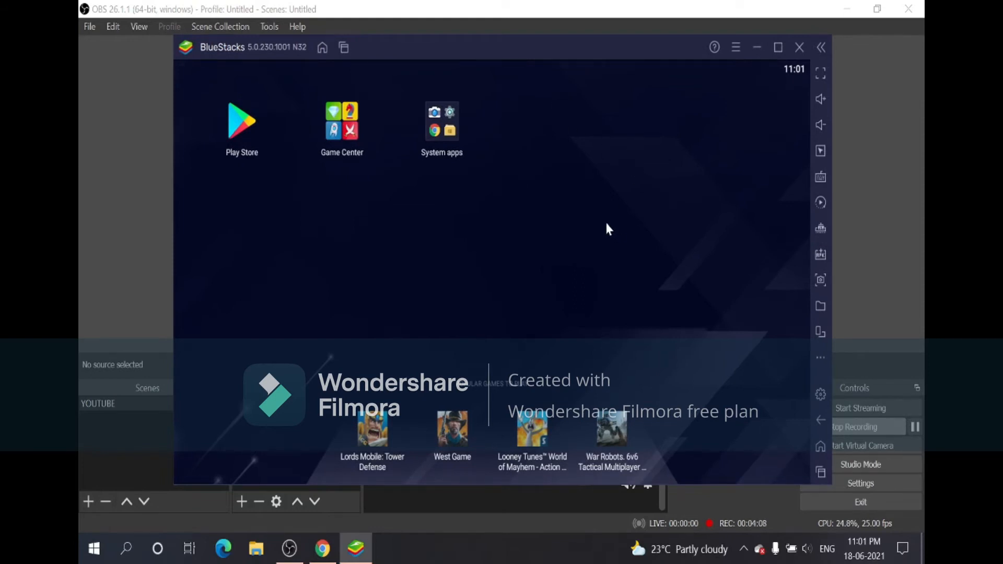
Step: Open the Display page of the Windows system settings at the scale and resolution options
{"action": "left_click", "coordinate": [90, 551]}
{"action": "mouse_move", "coordinate": [97, 475]}
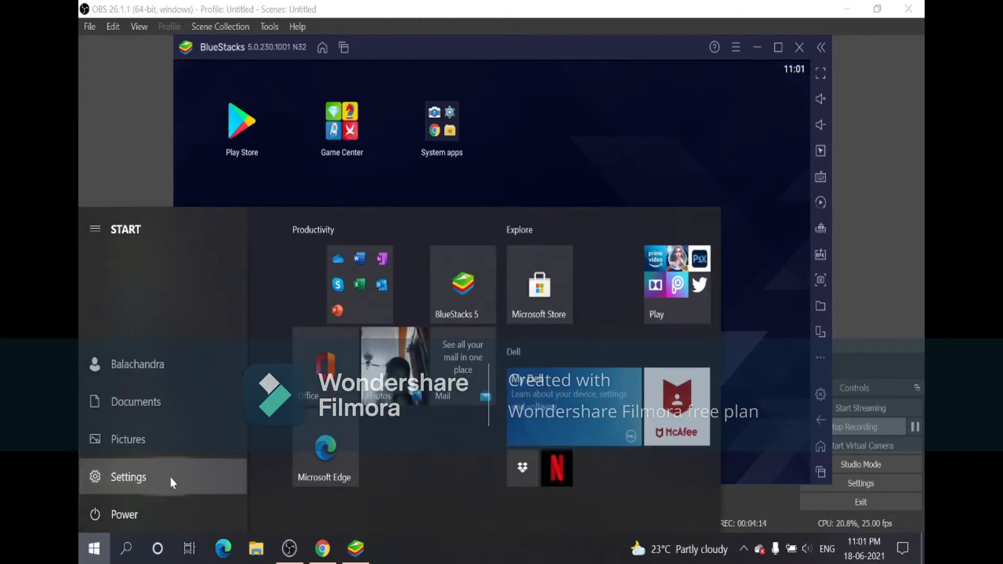
{"action": "left_click", "coordinate": [106, 476]}
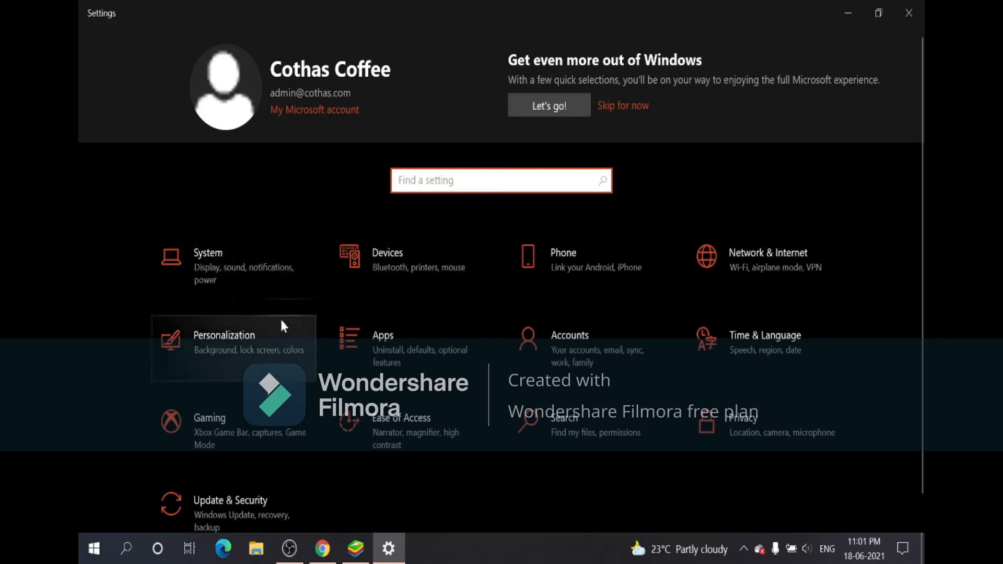
{"action": "left_click", "coordinate": [219, 271]}
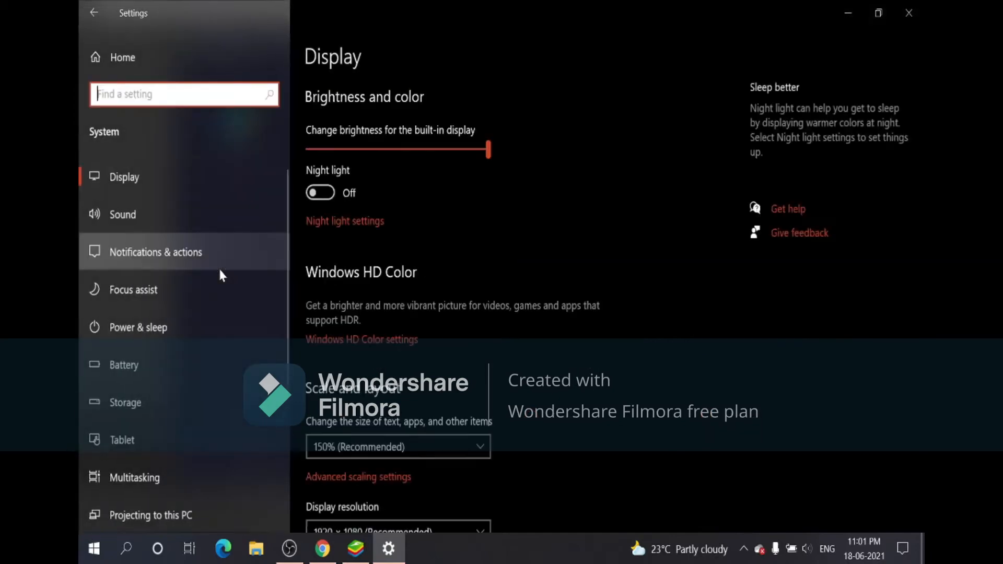
{"action": "scroll", "coordinate": [520, 225], "scroll_direction": "down", "scroll_amount": 5}
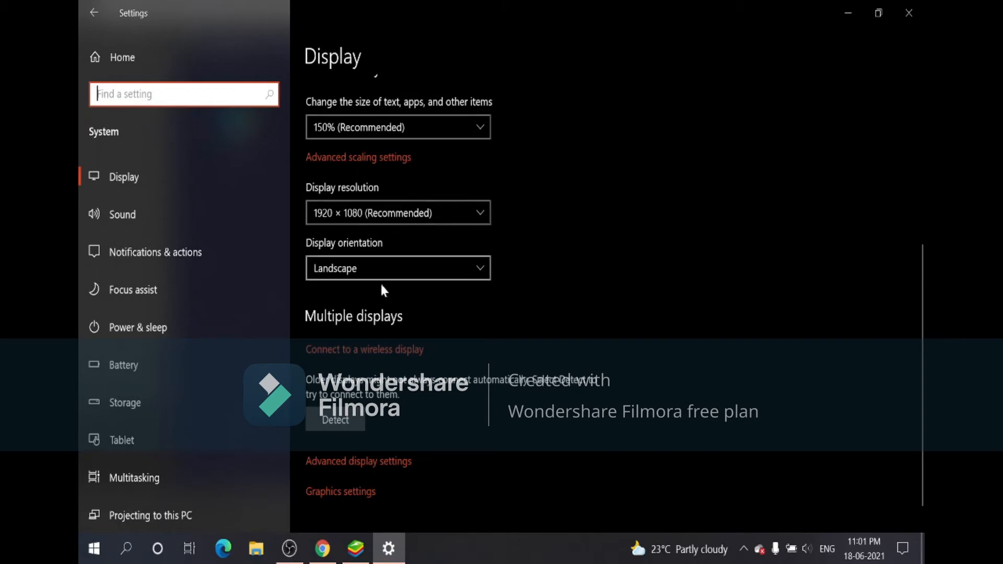
{"action": "left_click", "coordinate": [289, 548]}
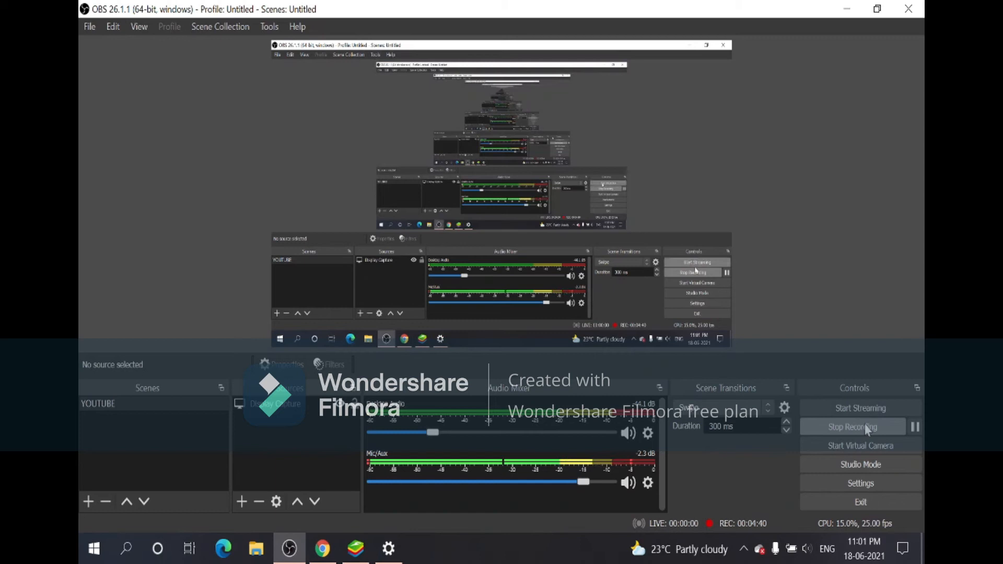
{"action": "left_click", "coordinate": [389, 548]}
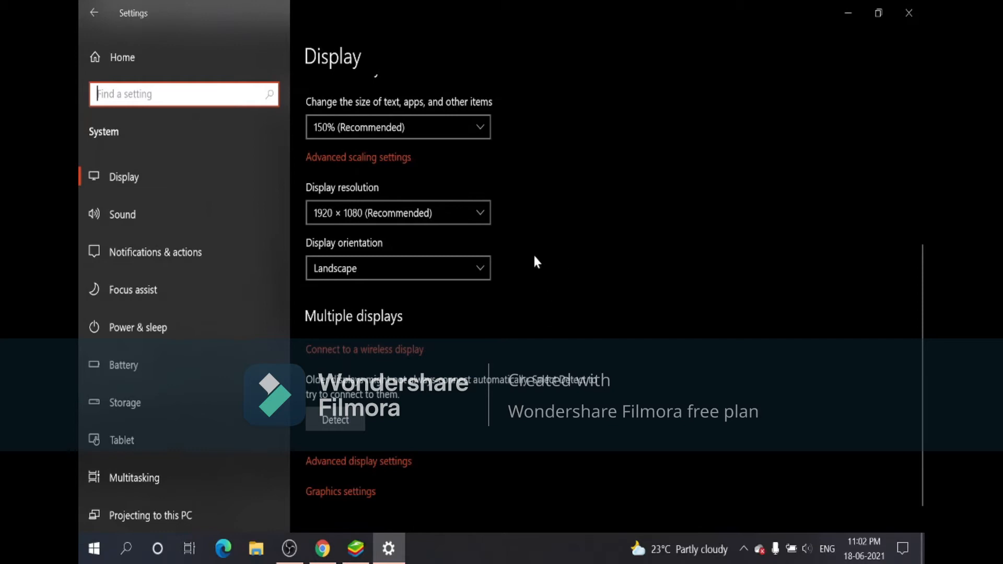
Step: Set the Windows display resolution to 1920 × 1080 (Recommended) and switch back to BlueStacks
{"action": "left_click", "coordinate": [357, 224]}
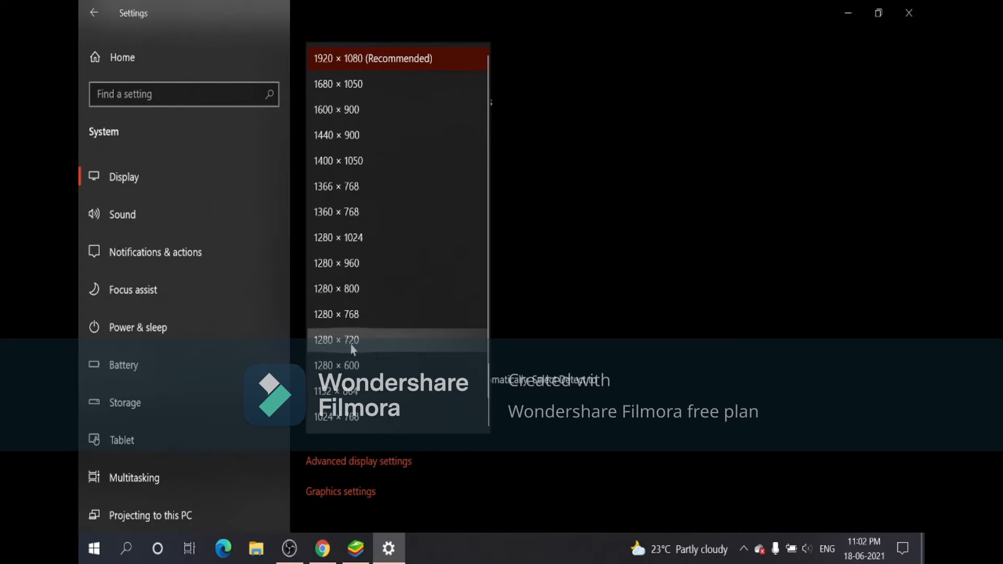
{"action": "left_click", "coordinate": [421, 64]}
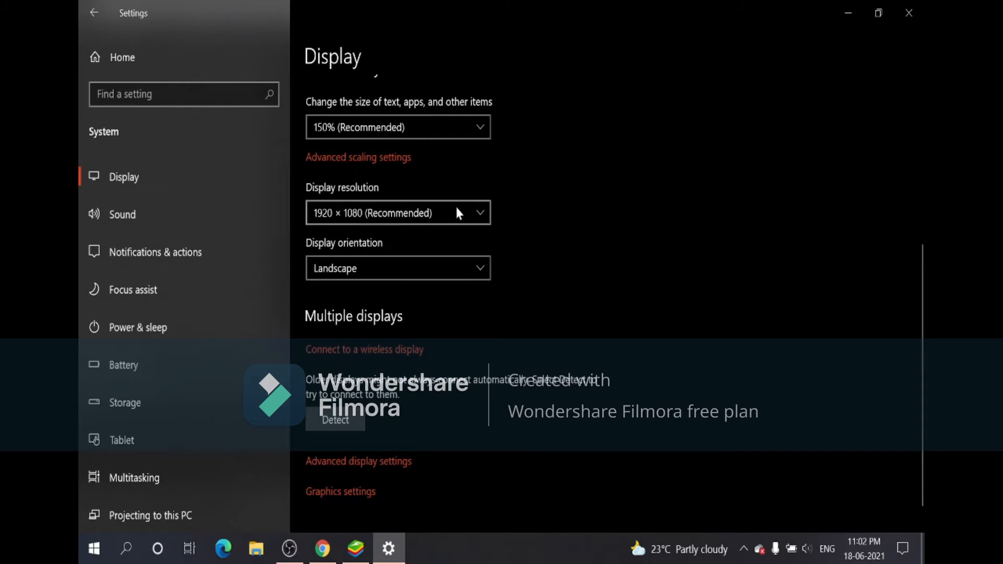
{"action": "left_click", "coordinate": [476, 212]}
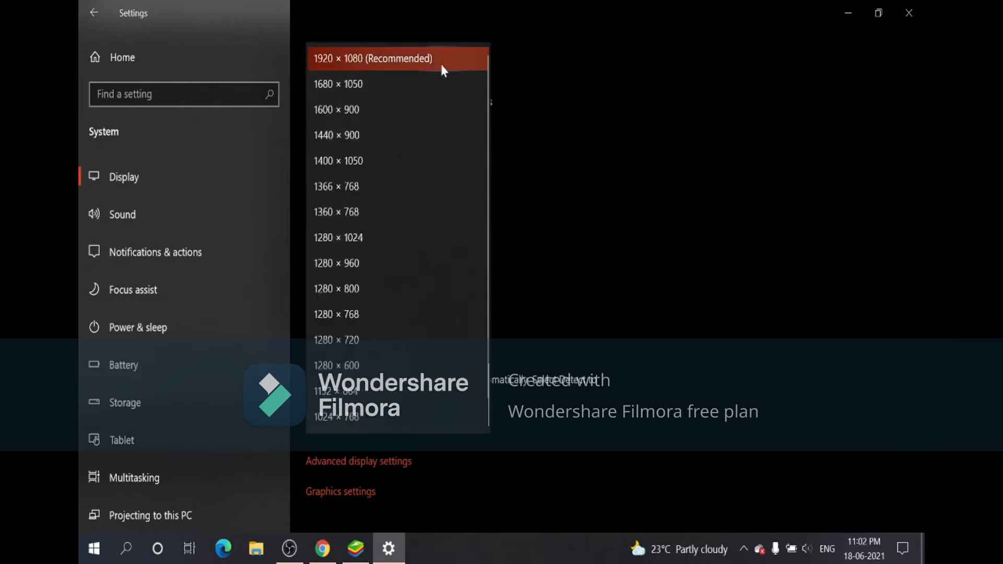
{"action": "left_click", "coordinate": [413, 58]}
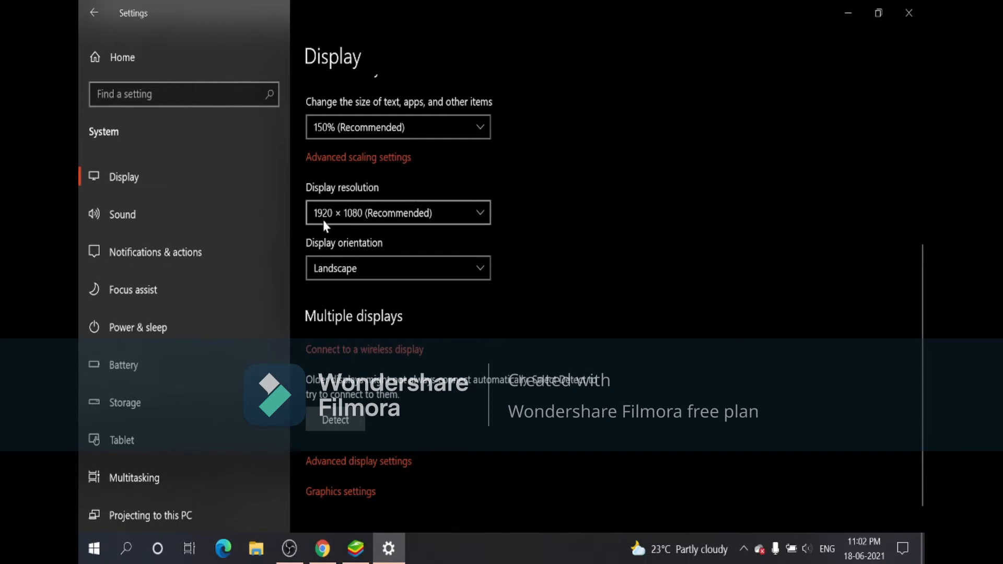
{"action": "left_click", "coordinate": [356, 549]}
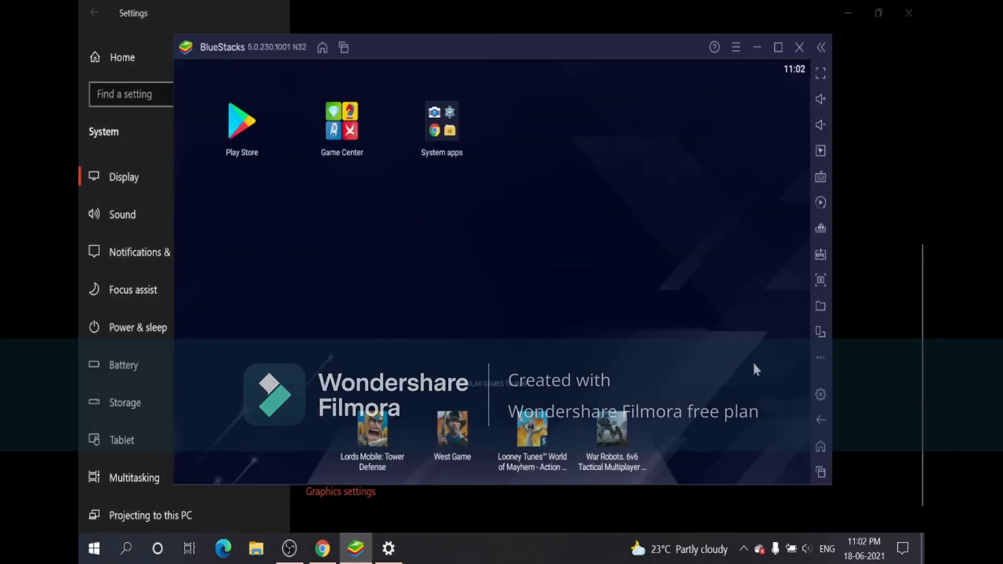
Step: Set the BlueStacks display resolution to 1920 x 1080, save the change and restart the emulator
{"action": "left_click", "coordinate": [820, 395]}
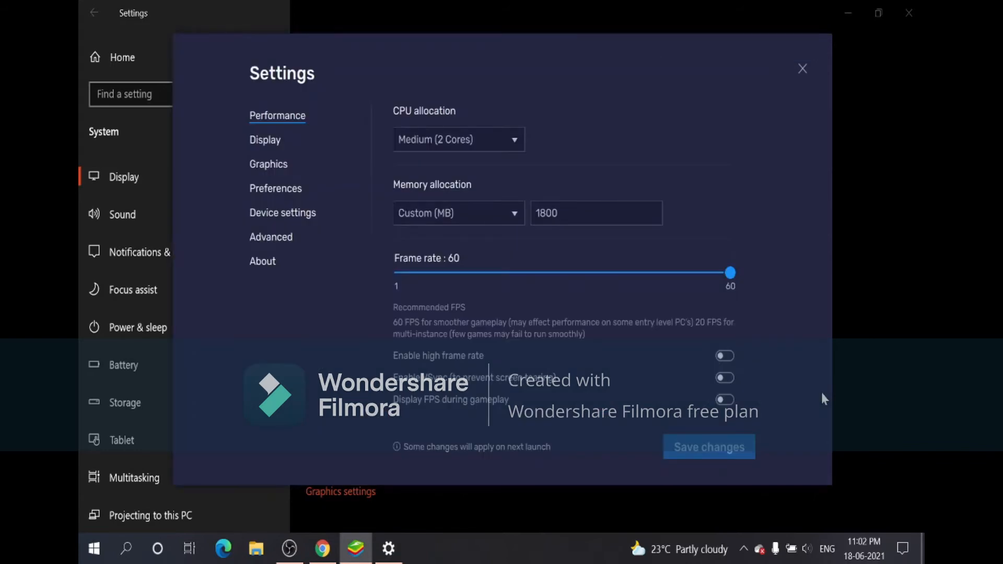
{"action": "left_click", "coordinate": [272, 144]}
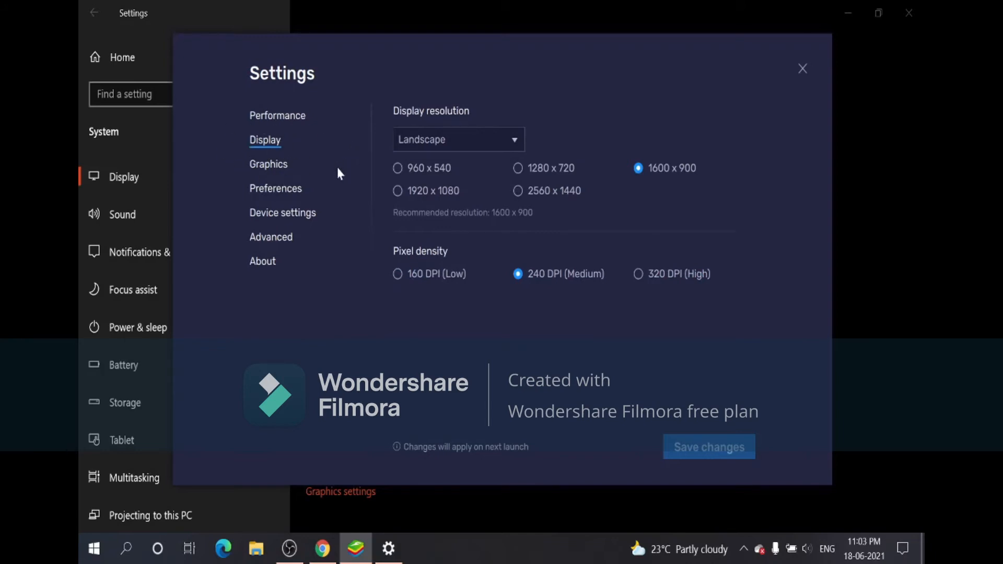
{"action": "left_click", "coordinate": [397, 191]}
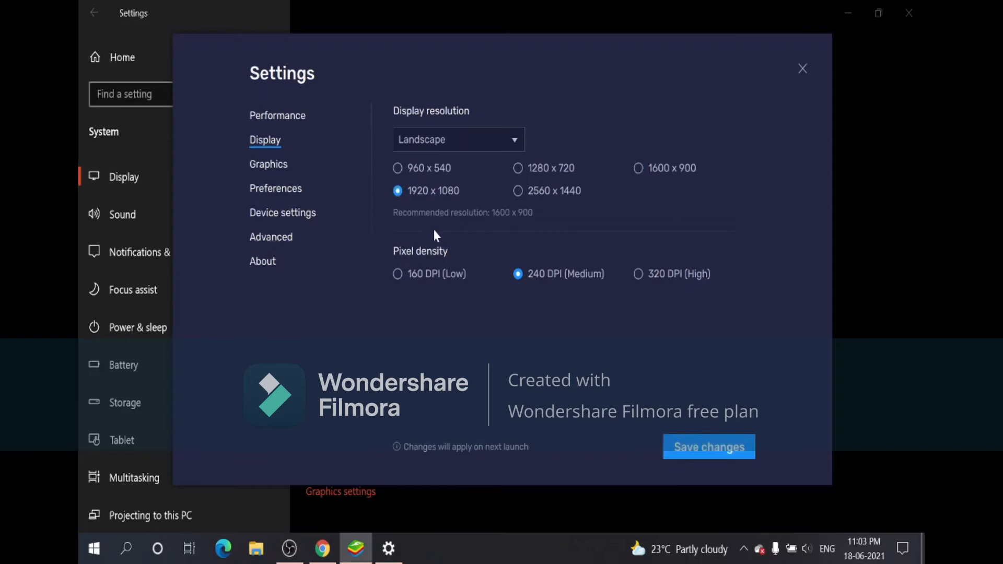
{"action": "left_click", "coordinate": [709, 448]}
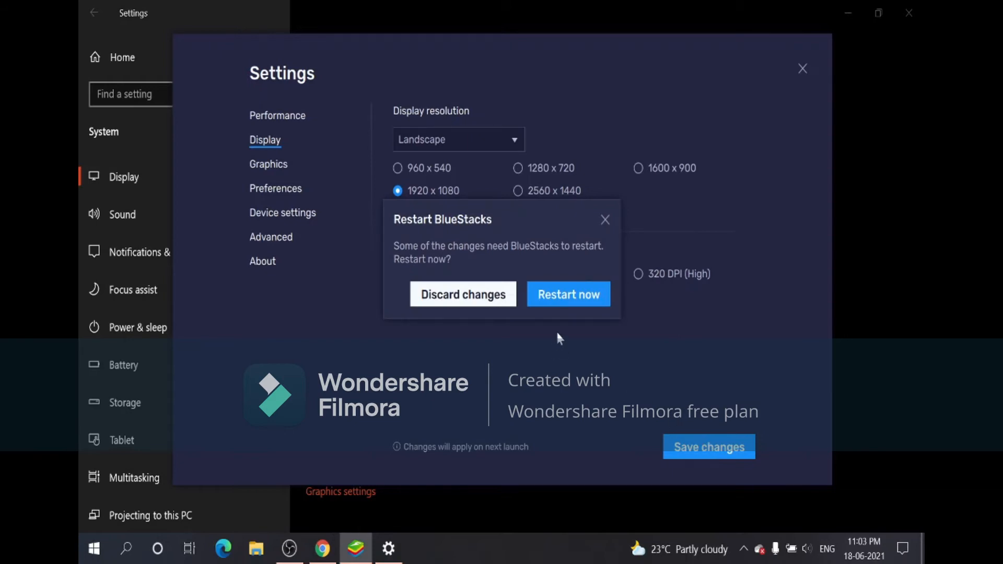
{"action": "left_click", "coordinate": [566, 295]}
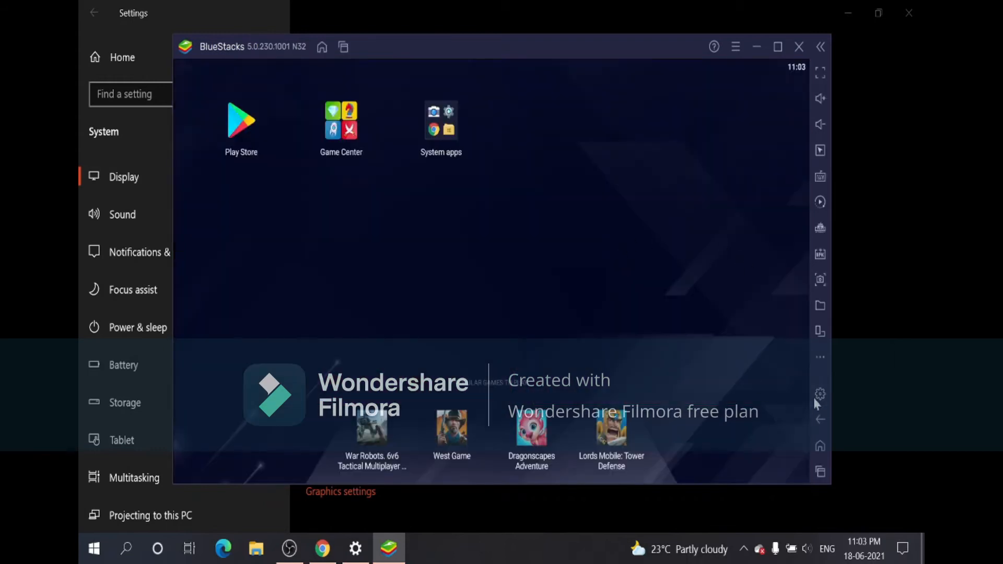
Step: In the BlueStacks performance settings, set memory allocation to High (4 GB) and choose Medium (2 Cores) for CPU allocation
{"action": "left_click", "coordinate": [817, 395]}
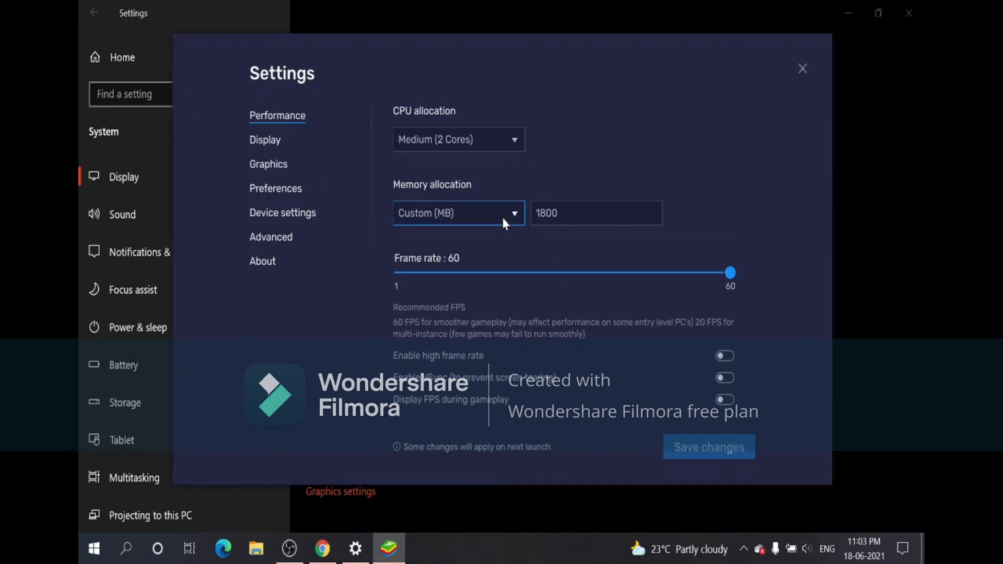
{"action": "left_click", "coordinate": [472, 214]}
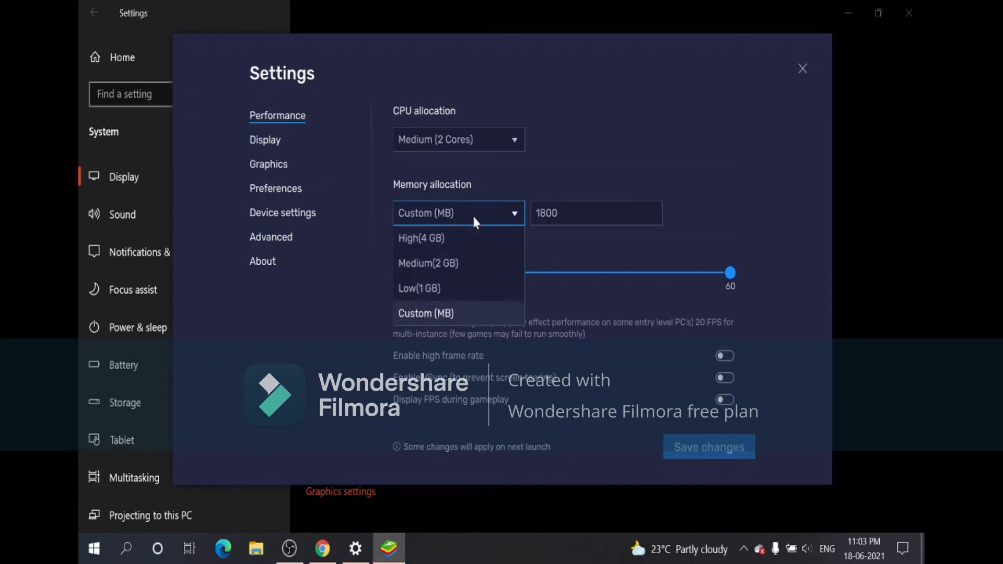
{"action": "left_click", "coordinate": [473, 251]}
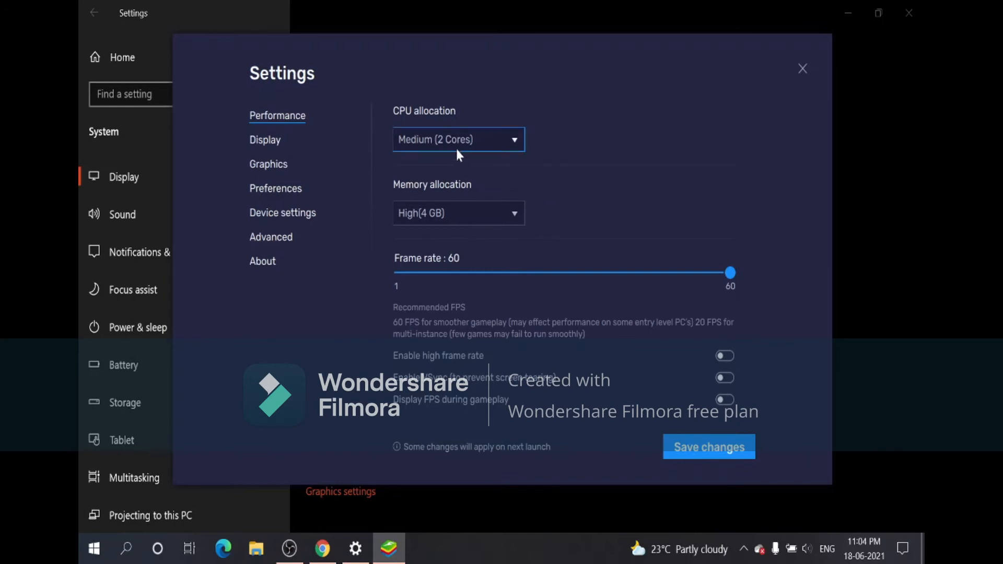
{"action": "left_click", "coordinate": [488, 144]}
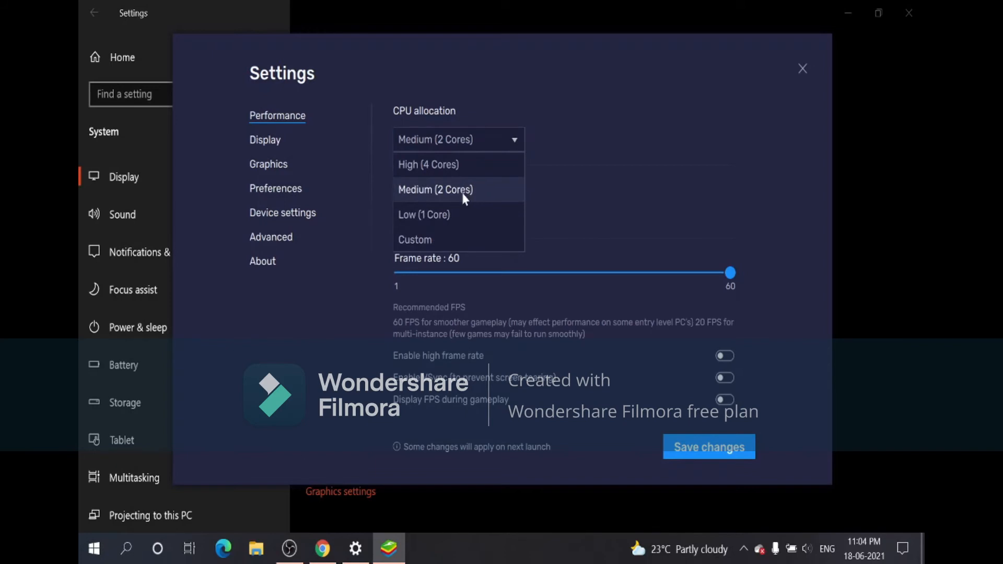
{"action": "left_click", "coordinate": [612, 163]}
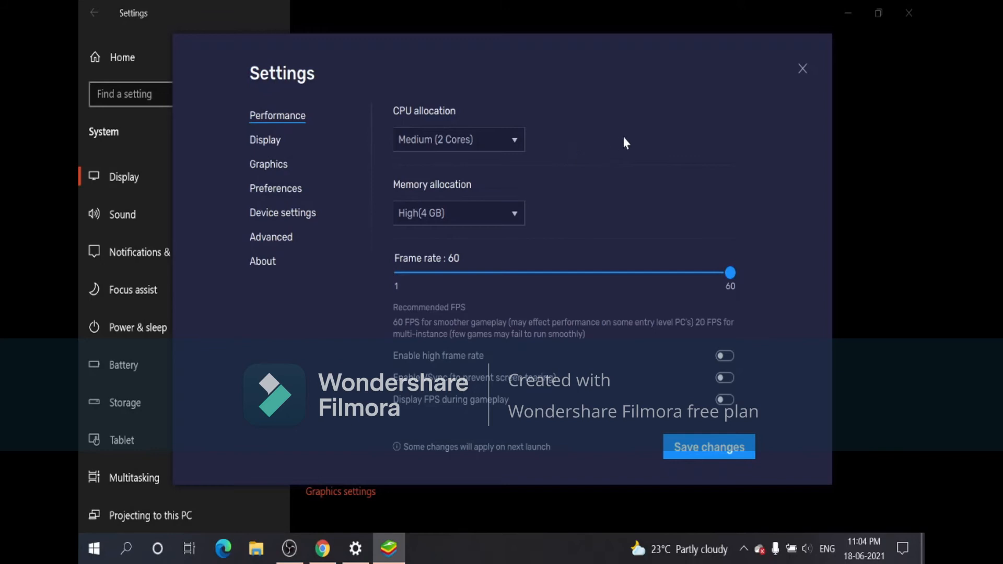
{"action": "left_click", "coordinate": [487, 141]}
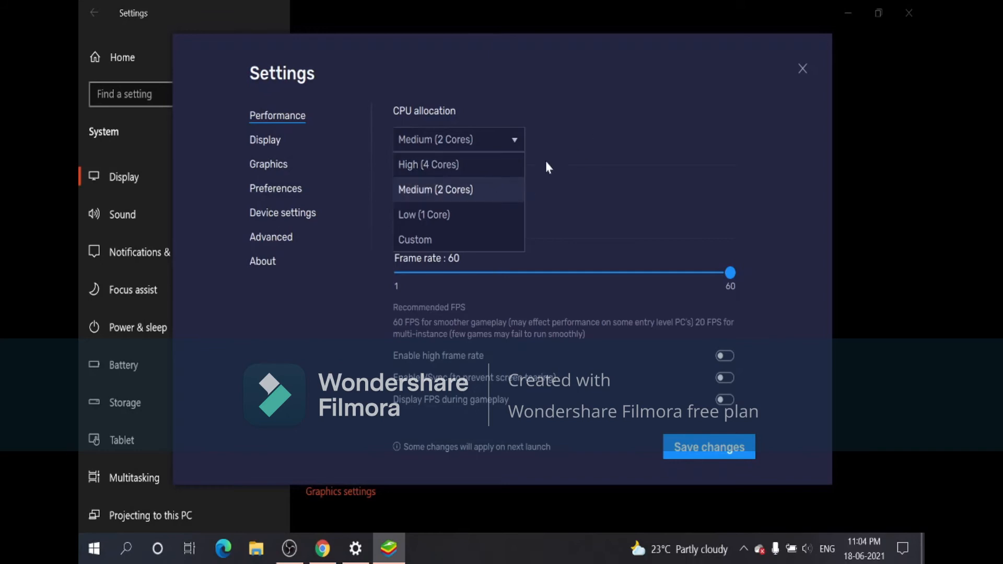
{"action": "left_click", "coordinate": [496, 188]}
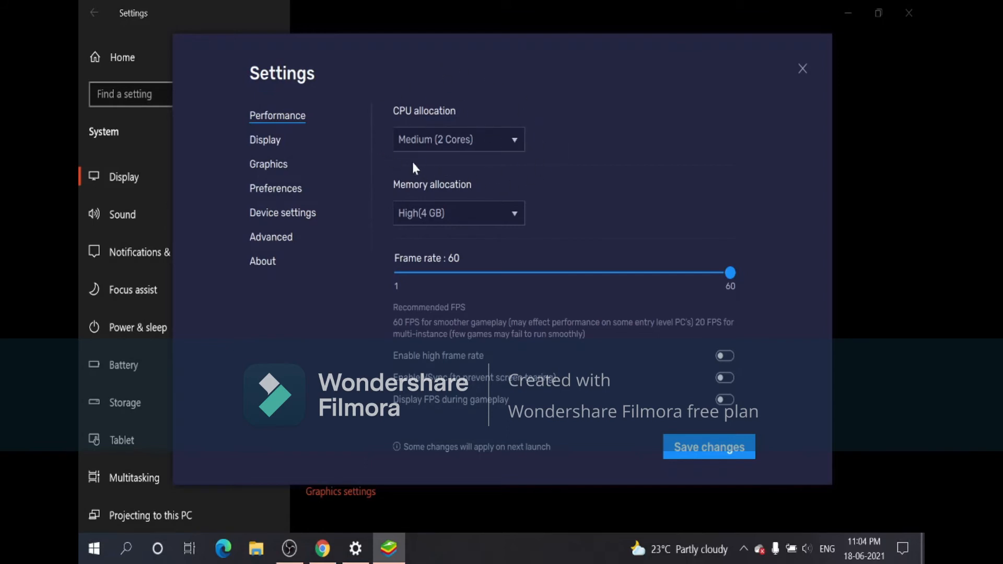
Step: Confirm High (4 GB) as the memory allocation, then save the performance changes and restart BlueStacks
{"action": "left_click", "coordinate": [516, 215]}
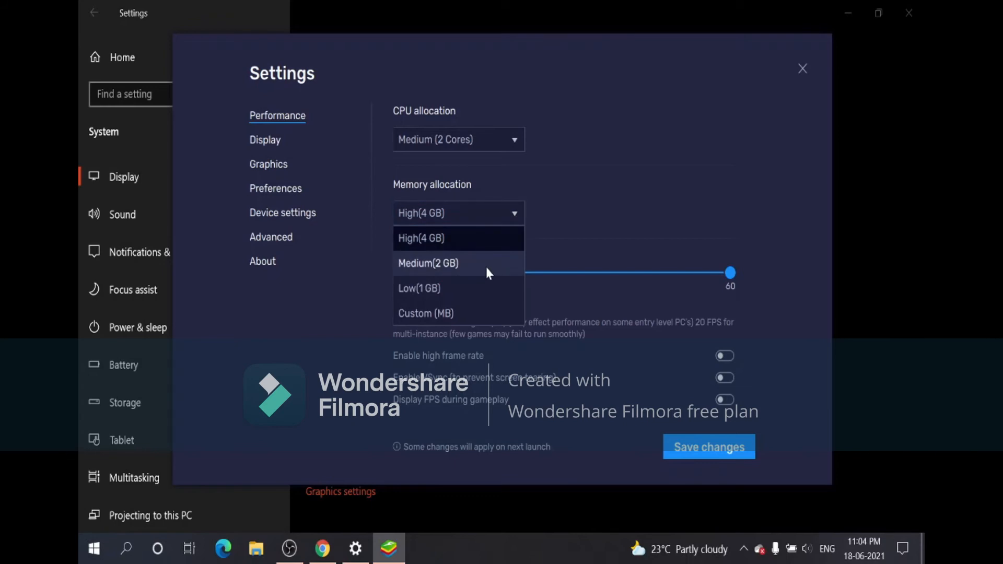
{"action": "left_click", "coordinate": [481, 238]}
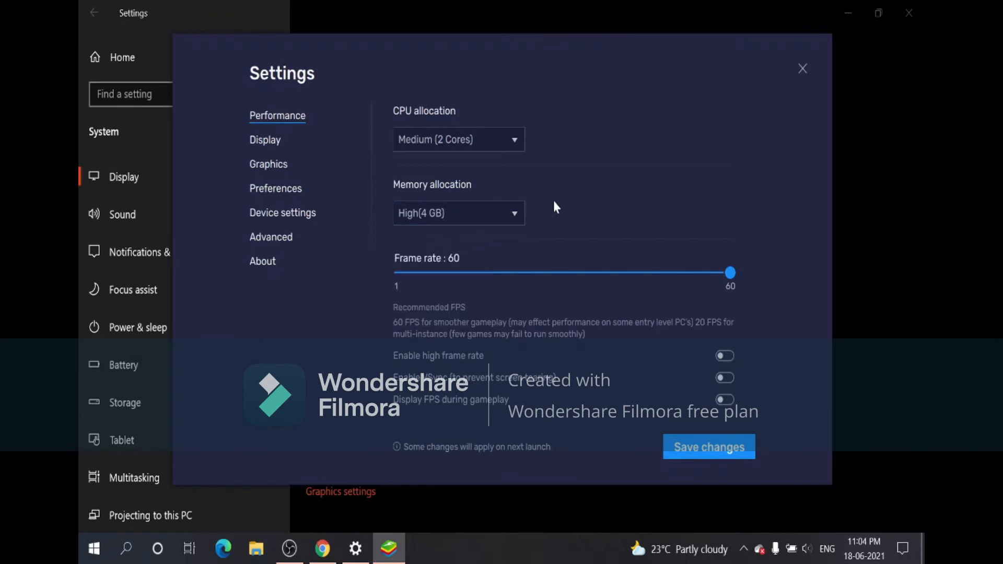
{"action": "left_click", "coordinate": [507, 205]}
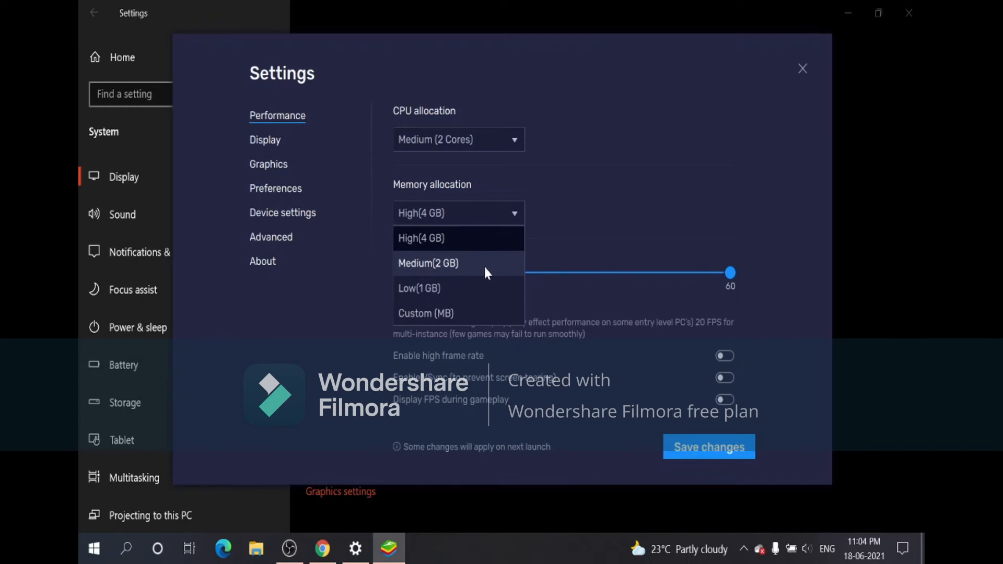
{"action": "left_click", "coordinate": [471, 239]}
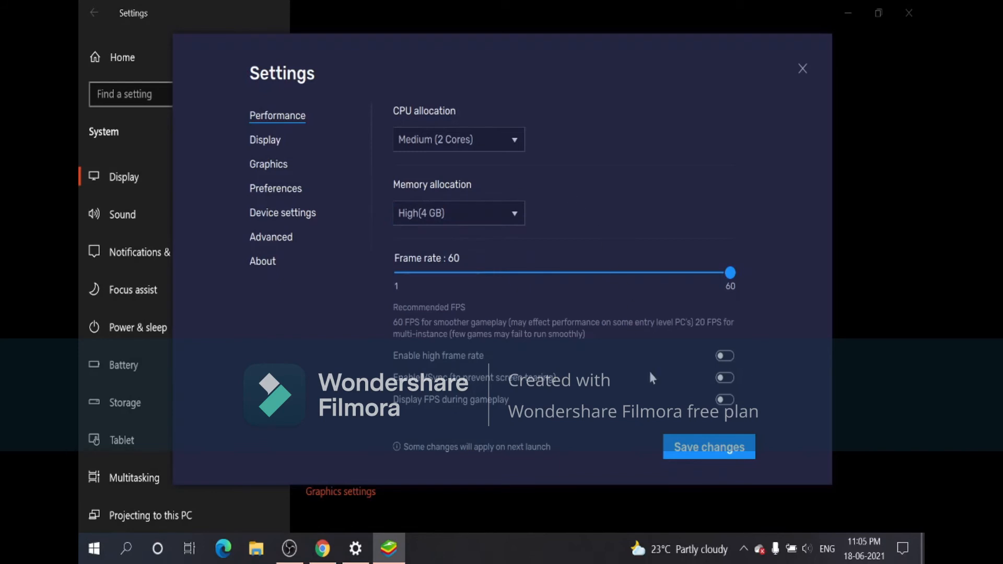
{"action": "left_click", "coordinate": [678, 447]}
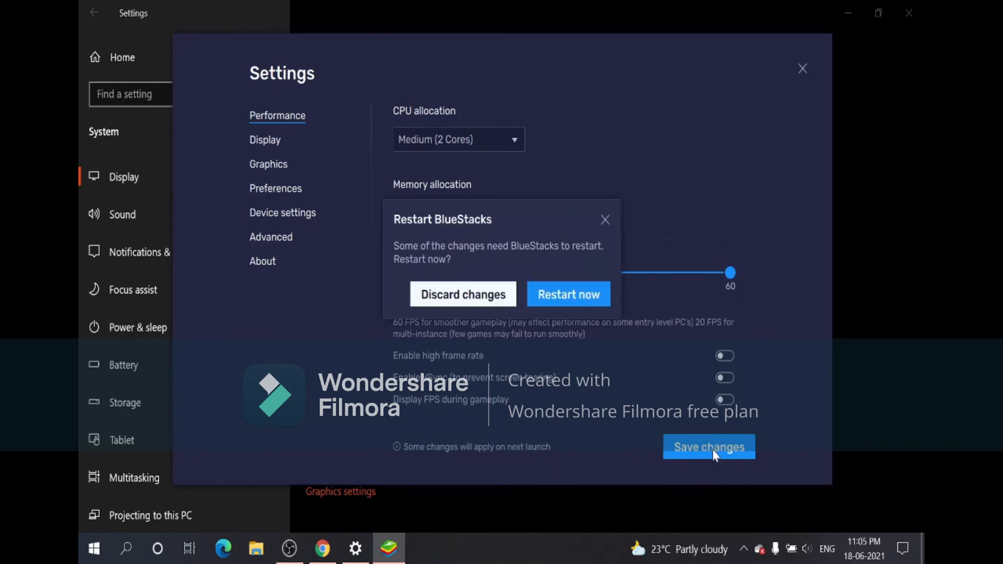
{"action": "left_click", "coordinate": [559, 301]}
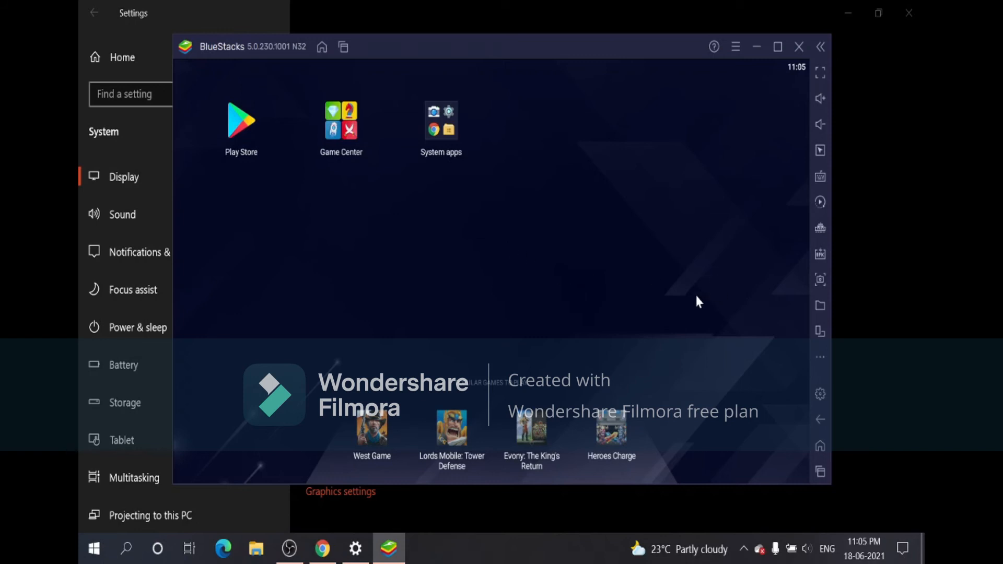
Step: Go through the BlueStacks settings to the device settings, set the device profile to Samsung Galaxy S20 Ultra and save the change
{"action": "left_click", "coordinate": [817, 402]}
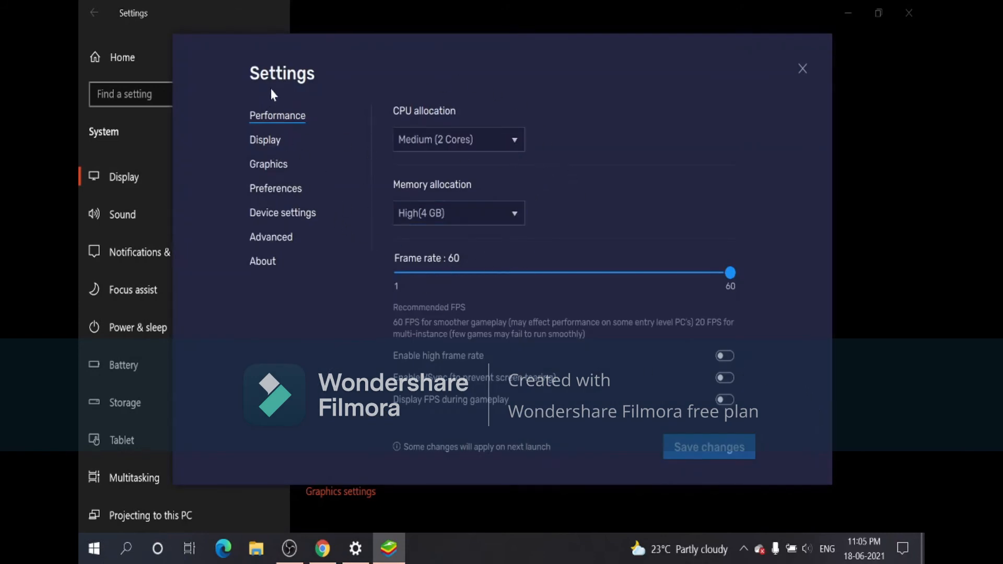
{"action": "left_click", "coordinate": [251, 142]}
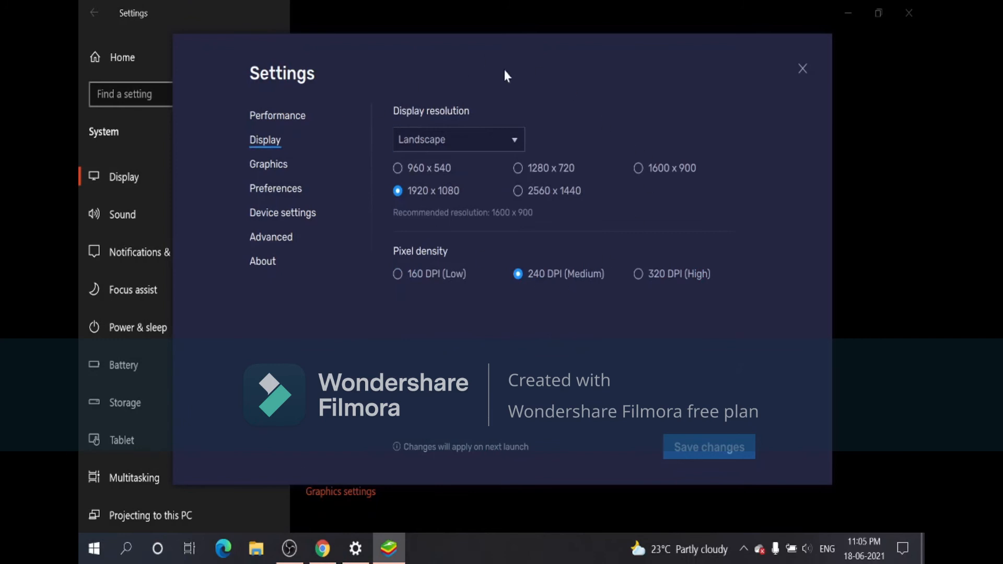
{"action": "left_click", "coordinate": [272, 168]}
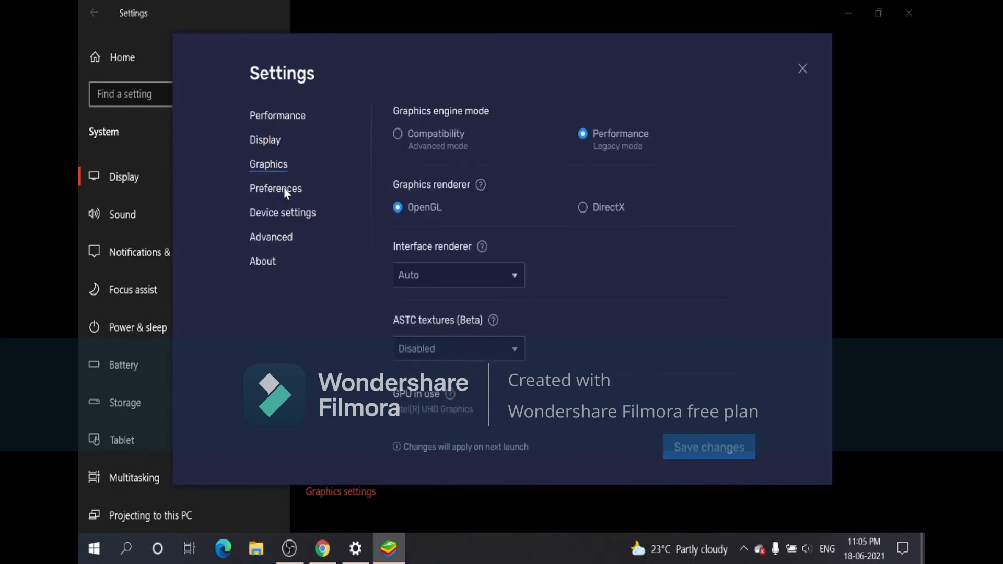
{"action": "left_click", "coordinate": [287, 194]}
{"action": "left_click", "coordinate": [273, 211]}
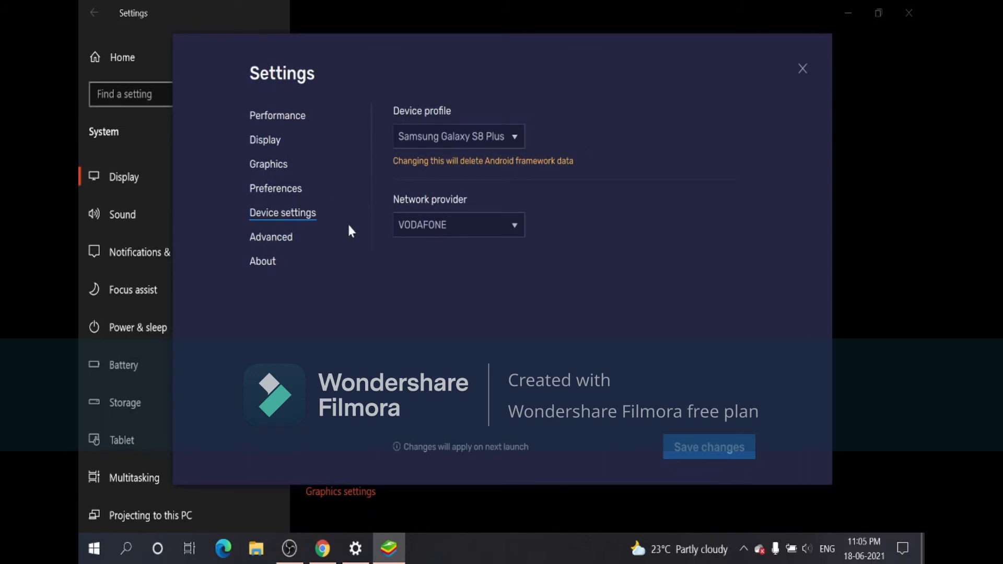
{"action": "left_click", "coordinate": [506, 149]}
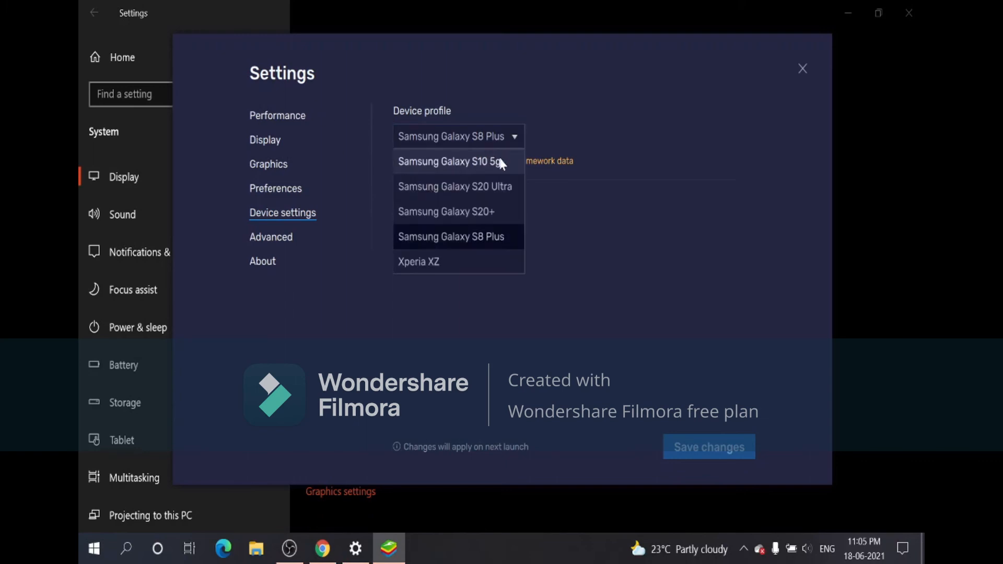
{"action": "left_click", "coordinate": [489, 201]}
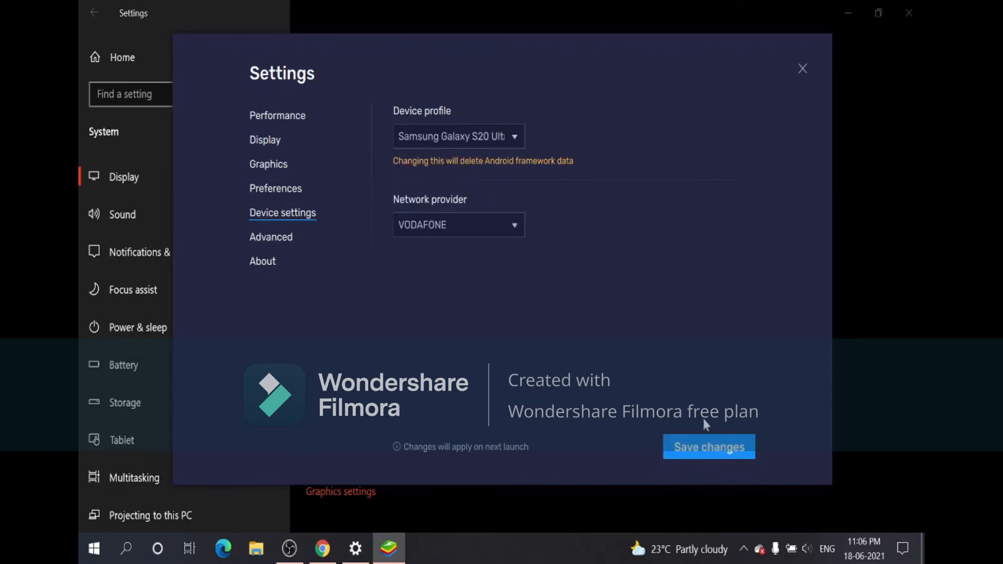
{"action": "left_click", "coordinate": [710, 445]}
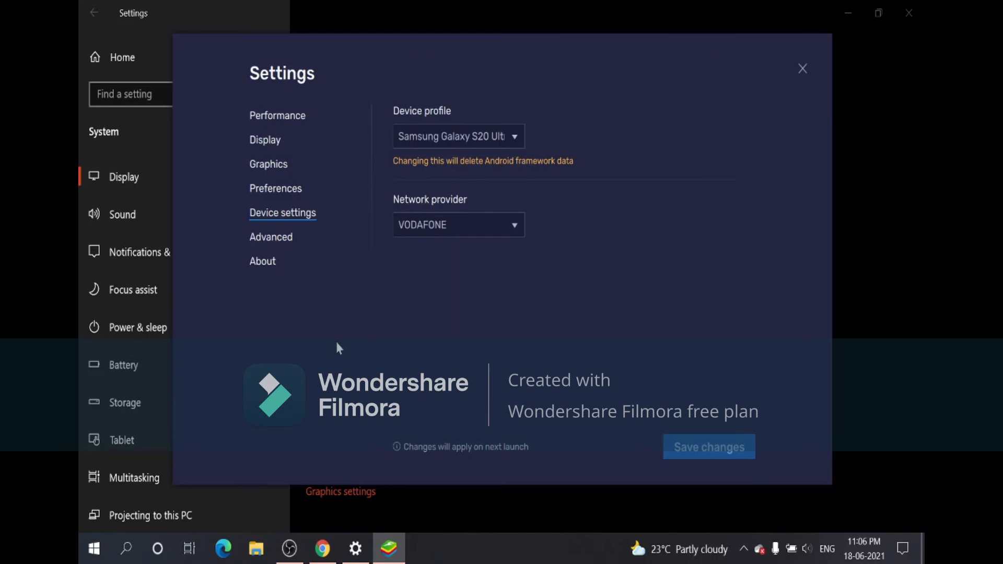
Step: Review the Advanced and About pages and the other BlueStacks settings pages back to Performance, and close the settings
{"action": "left_click", "coordinate": [256, 239]}
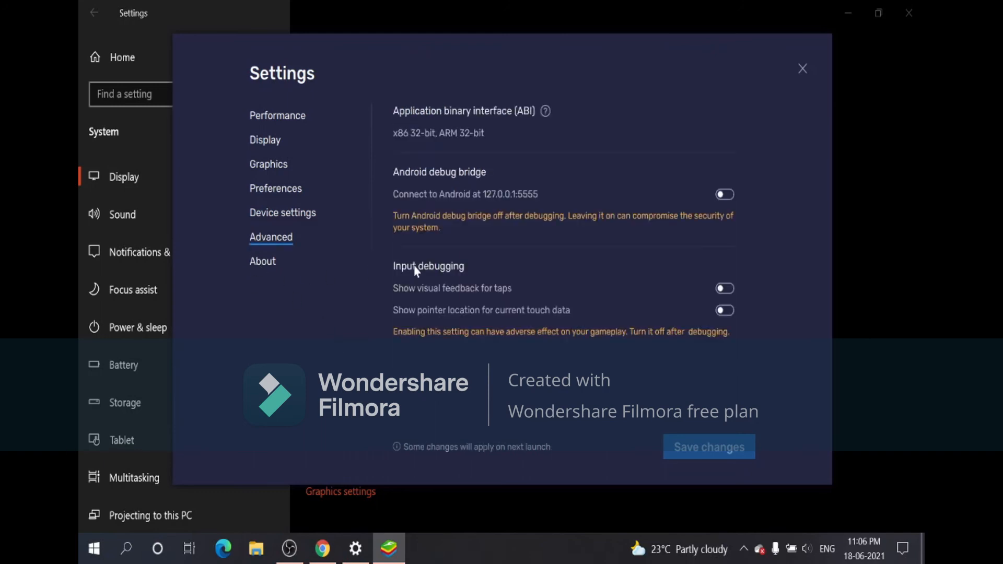
{"action": "left_click", "coordinate": [267, 260]}
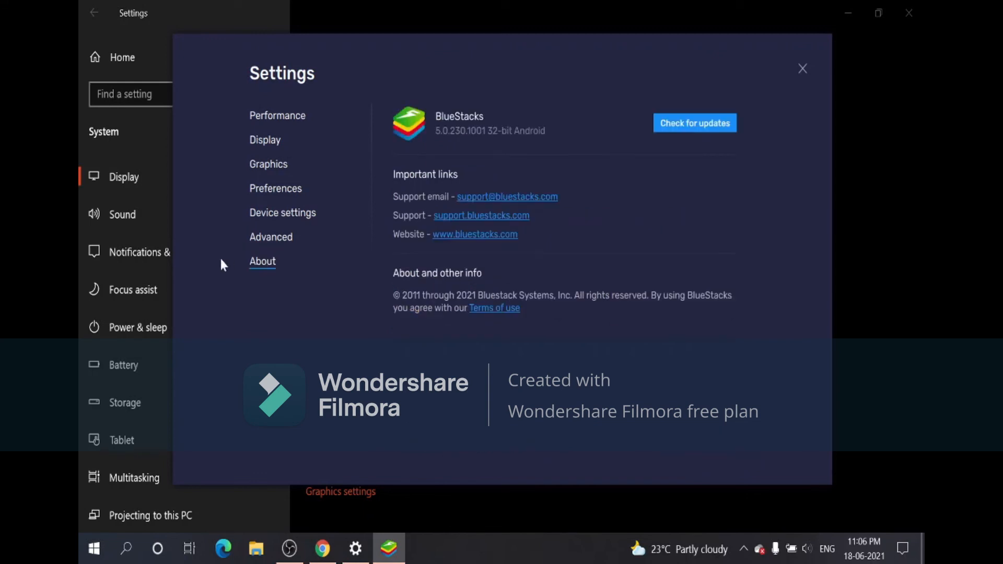
{"action": "left_click", "coordinate": [258, 236]}
{"action": "left_click", "coordinate": [272, 213]}
{"action": "left_click", "coordinate": [272, 187]}
{"action": "left_click", "coordinate": [272, 164]}
{"action": "left_click", "coordinate": [272, 139]}
{"action": "left_click", "coordinate": [272, 117]}
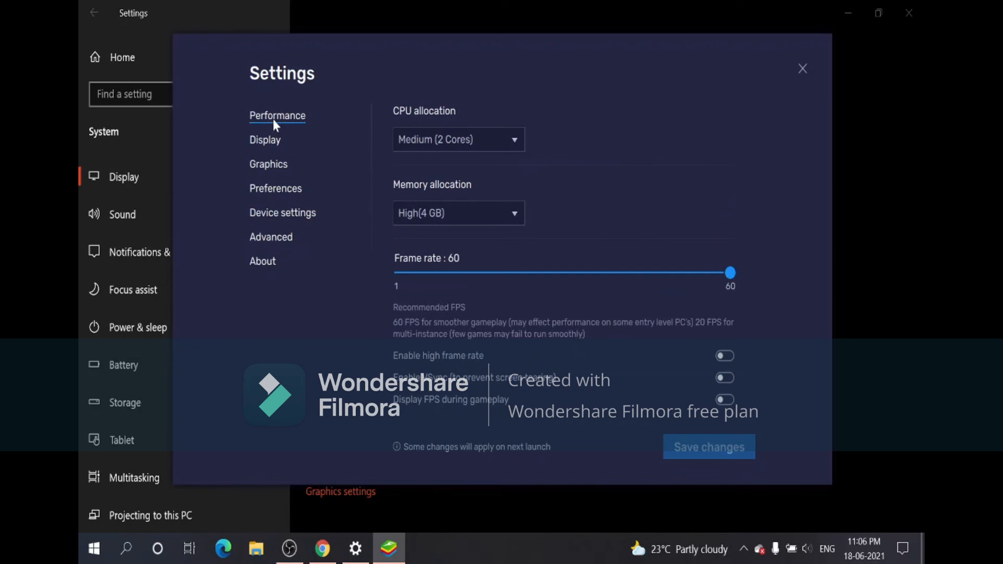
{"action": "left_click", "coordinate": [803, 69]}
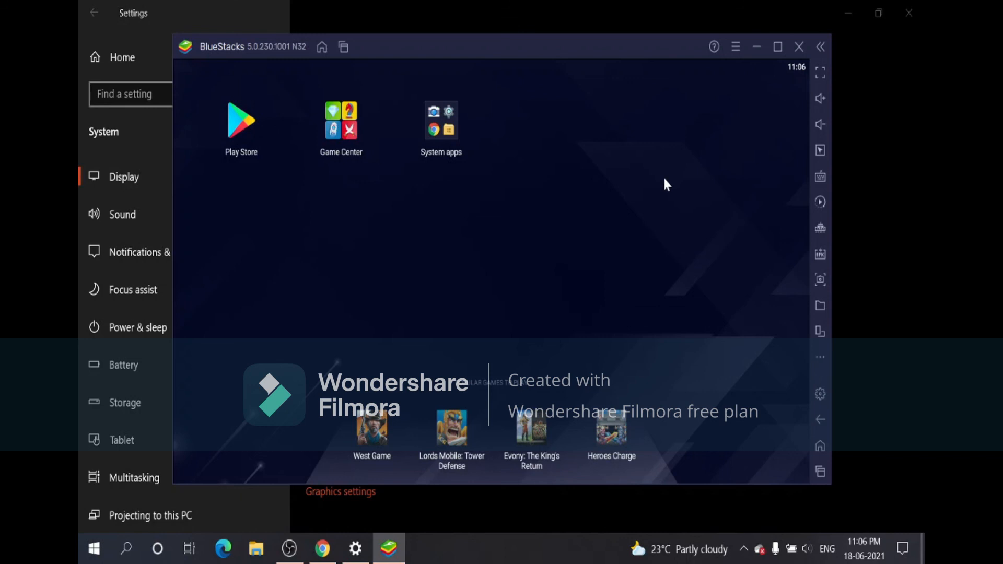
Step: Open the Play Store and start the Google account sign-in at the email or phone field
{"action": "left_click", "coordinate": [240, 133]}
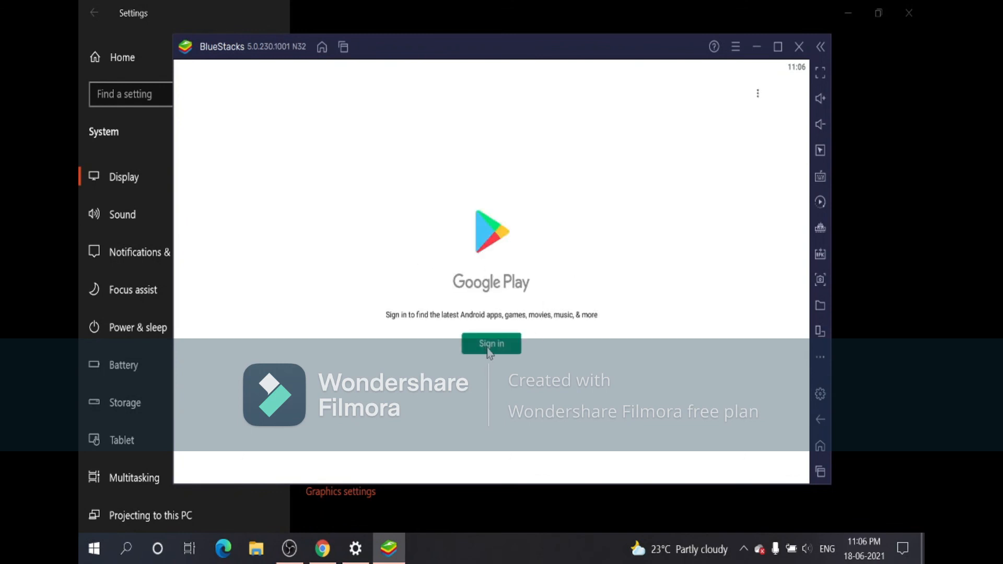
{"action": "left_click", "coordinate": [490, 341]}
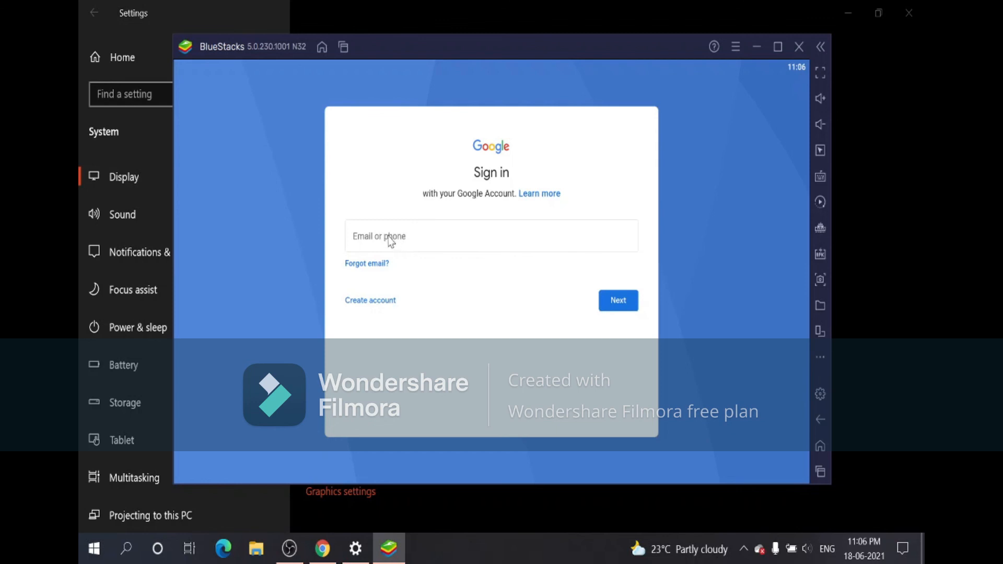
{"action": "left_click", "coordinate": [401, 246]}
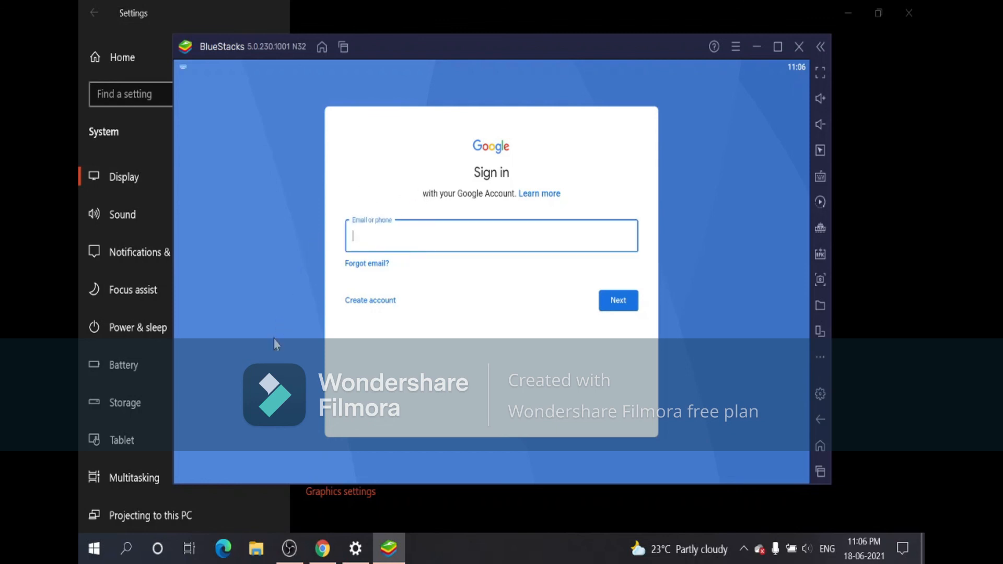
Step: Switch to OBS and back to BlueStacks, turn off the Google Drive backup and accept the Google services
{"action": "left_click", "coordinate": [289, 548]}
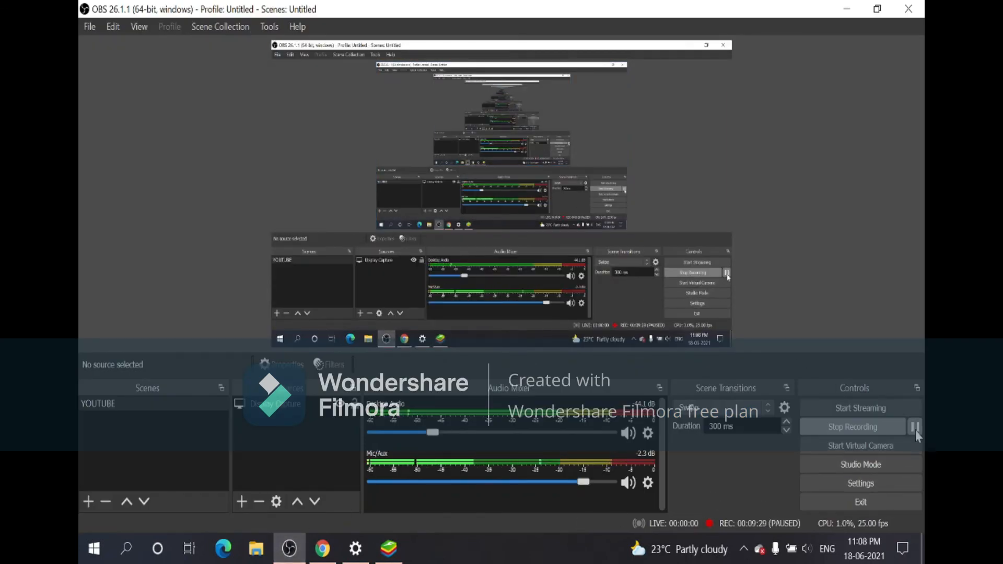
{"action": "left_click", "coordinate": [403, 547]}
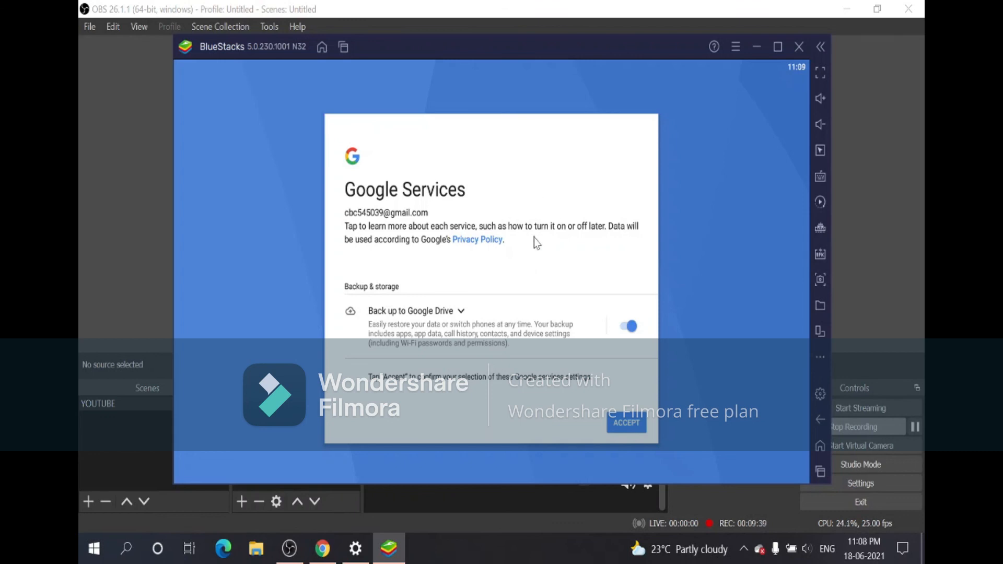
{"action": "left_click", "coordinate": [627, 329]}
{"action": "left_click", "coordinate": [626, 424]}
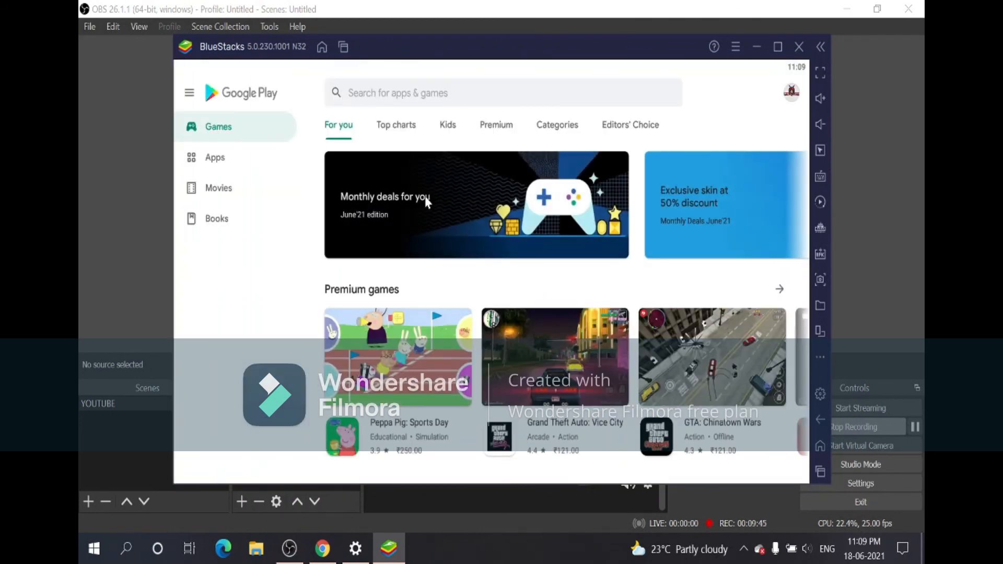
Step: Search the Play Store for free fire, install Garena Free Fire - Rampage and switch to OBS
{"action": "left_click", "coordinate": [410, 95]}
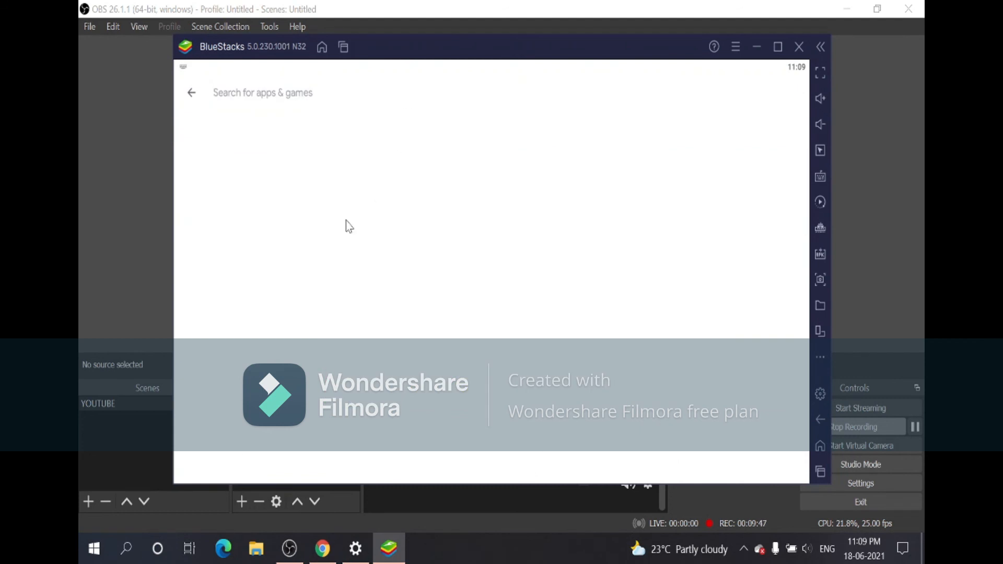
{"action": "type", "text": "free"}
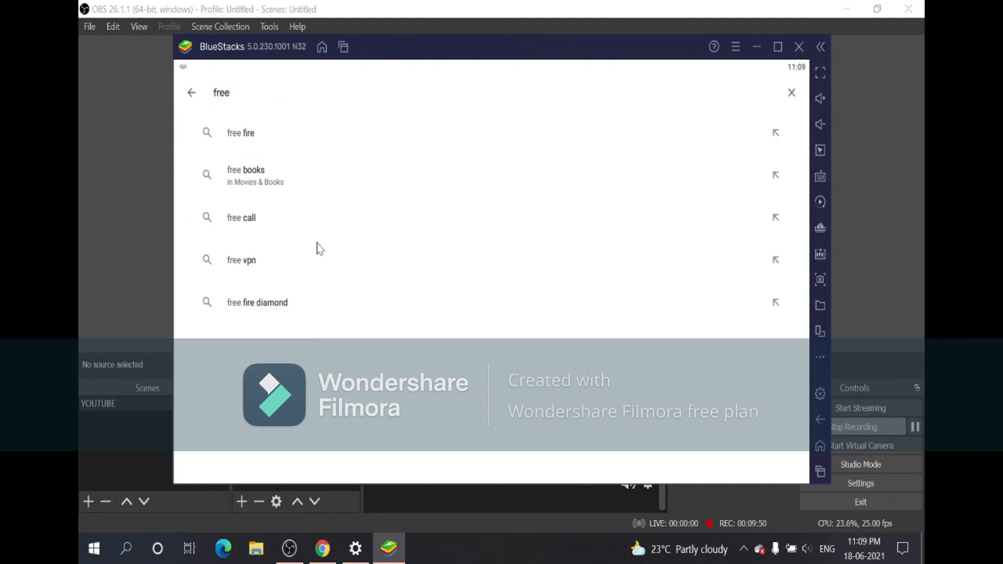
{"action": "left_click", "coordinate": [250, 133]}
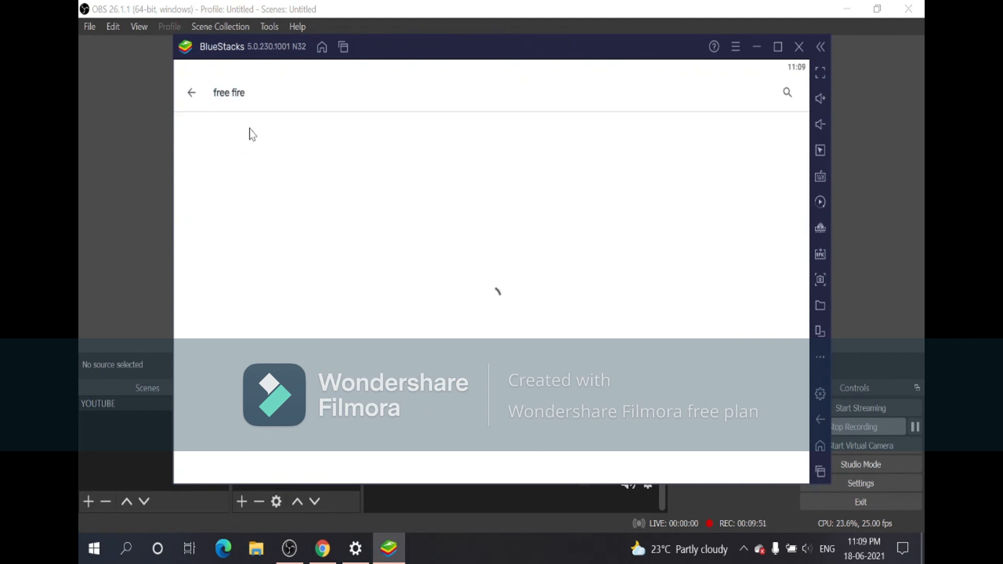
{"action": "left_click", "coordinate": [717, 148]}
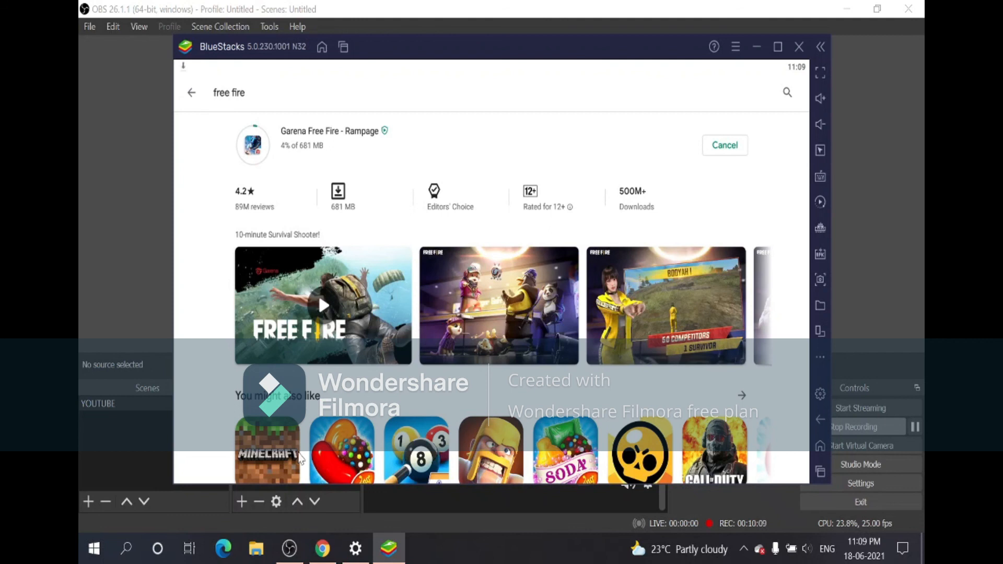
{"action": "left_click", "coordinate": [289, 548]}
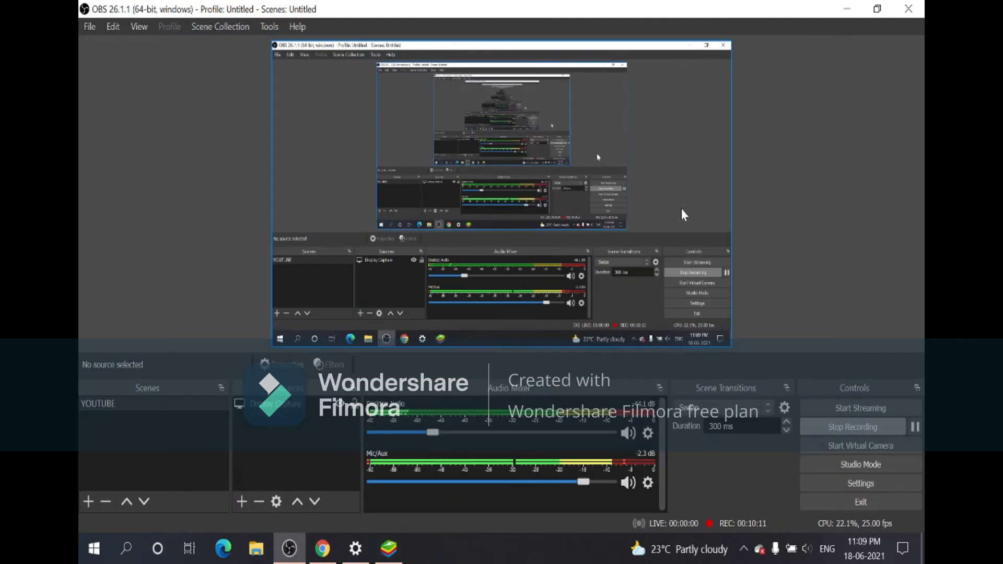